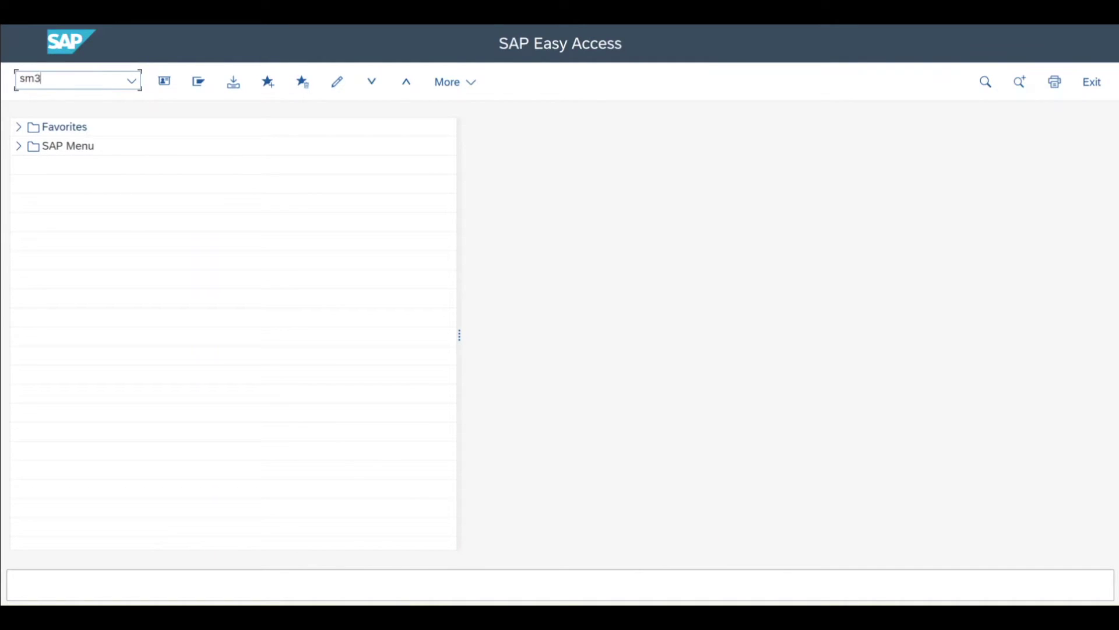
Start transaction SM30 to maintain table T77S0.
text(0)
key(Return)
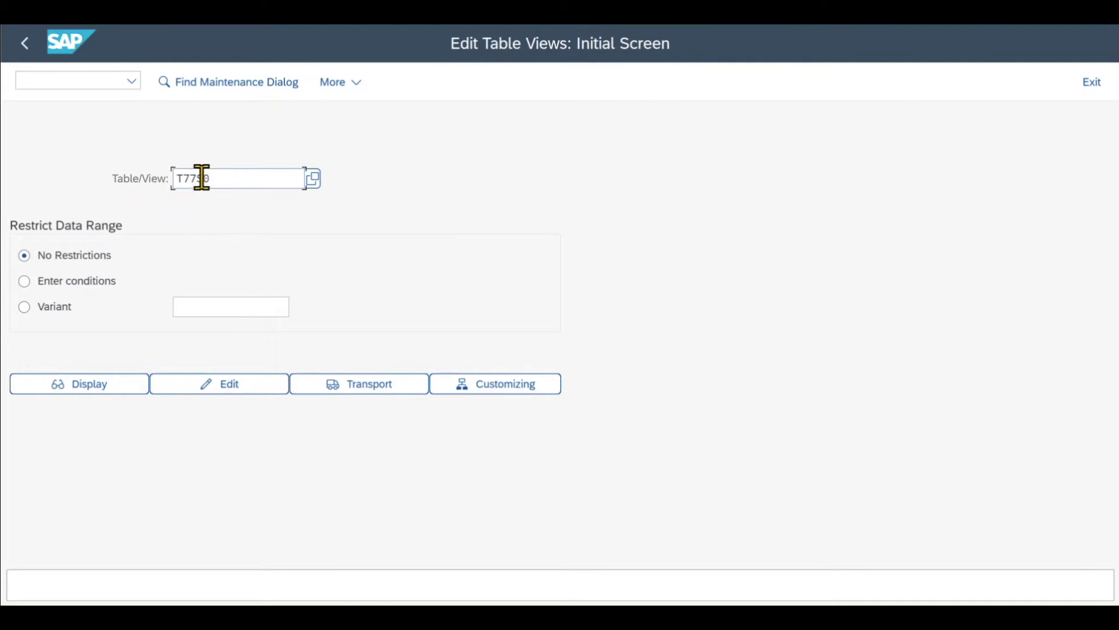
Open T77S0 in change mode and position the list at group HRALX.
click(195, 392)
click(286, 537)
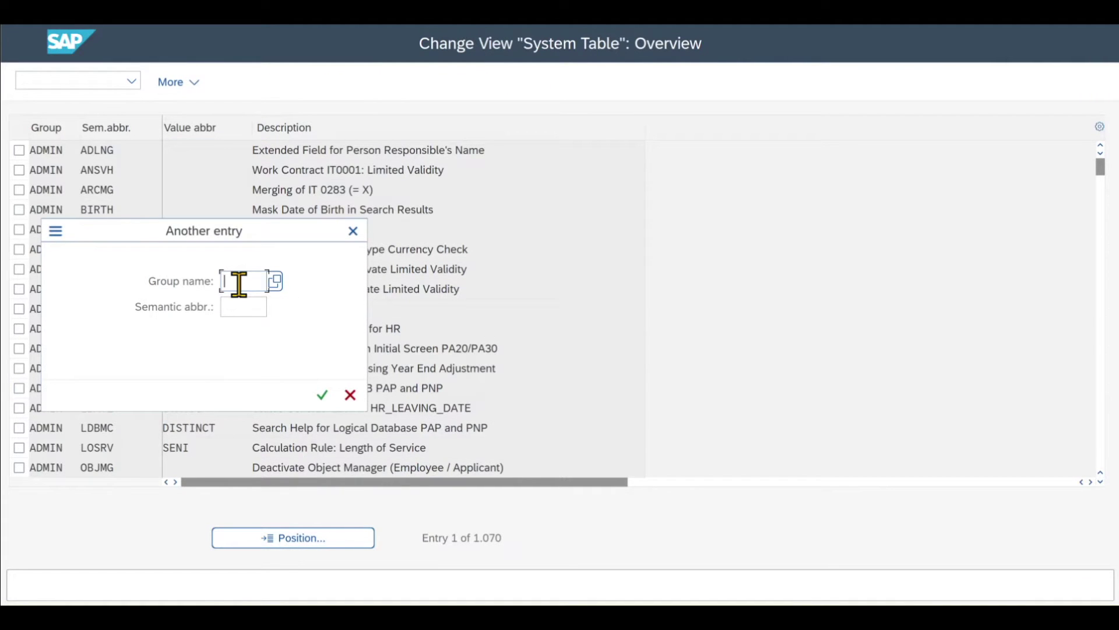
text(HRAL)
key(Return)
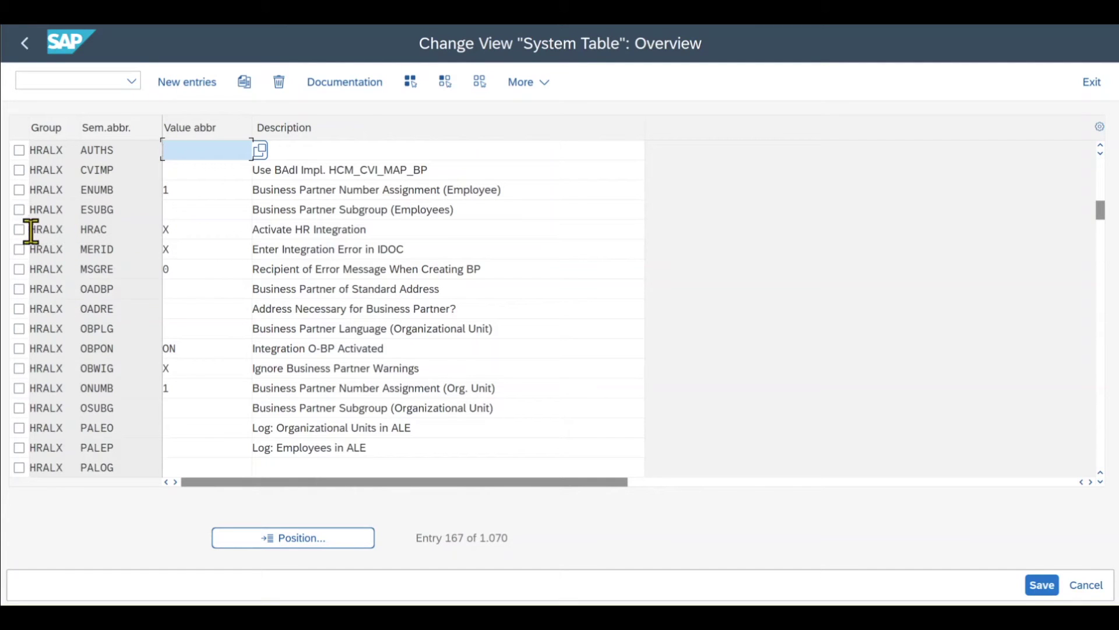
Mark the HRAC, OBPON and PNUMB switches and focus PNUMB's value 1.
click(20, 230)
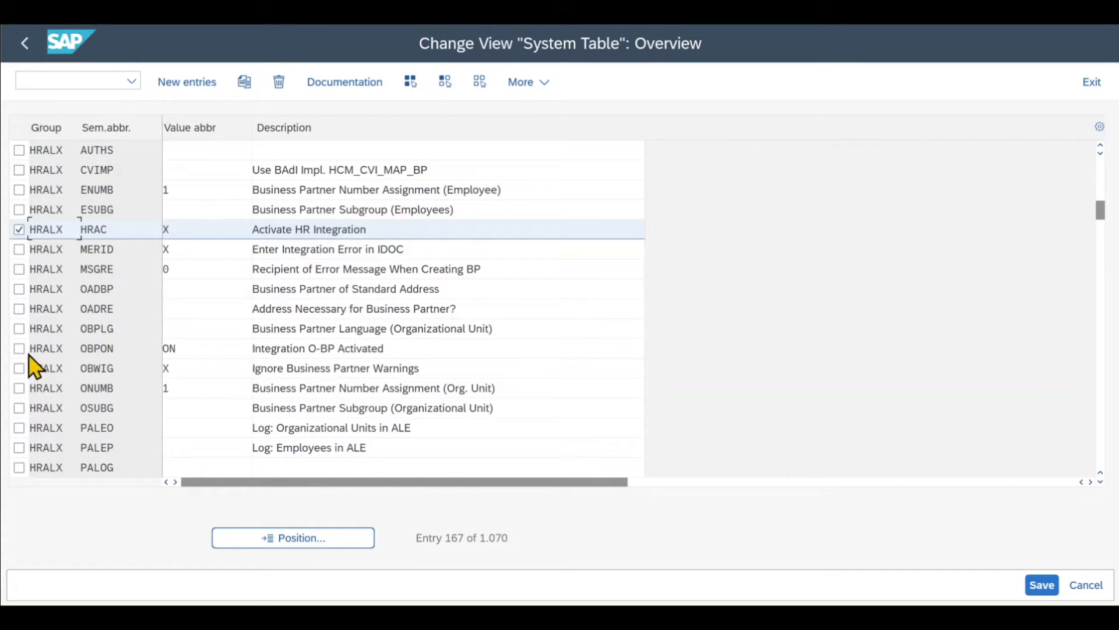
click(20, 348)
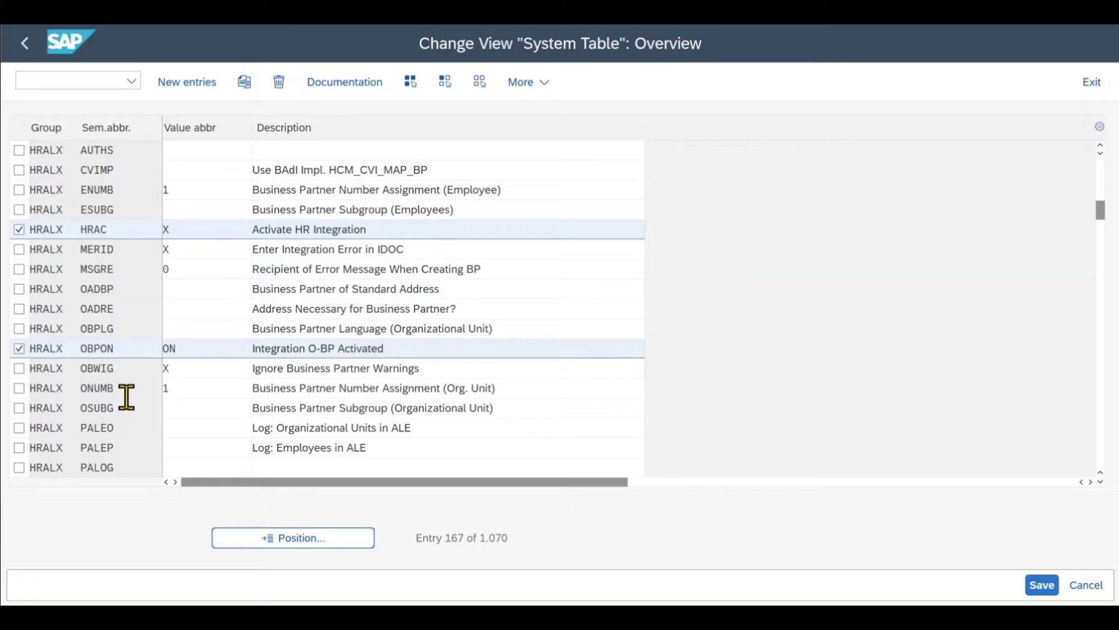
scroll(127, 396, down, 3)
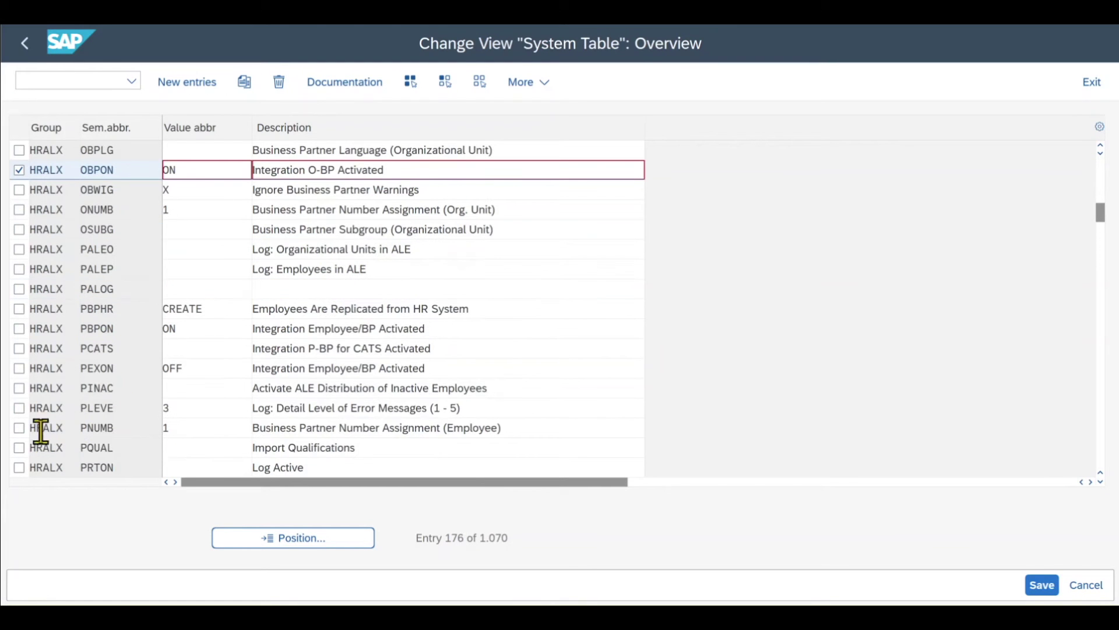
click(86, 428)
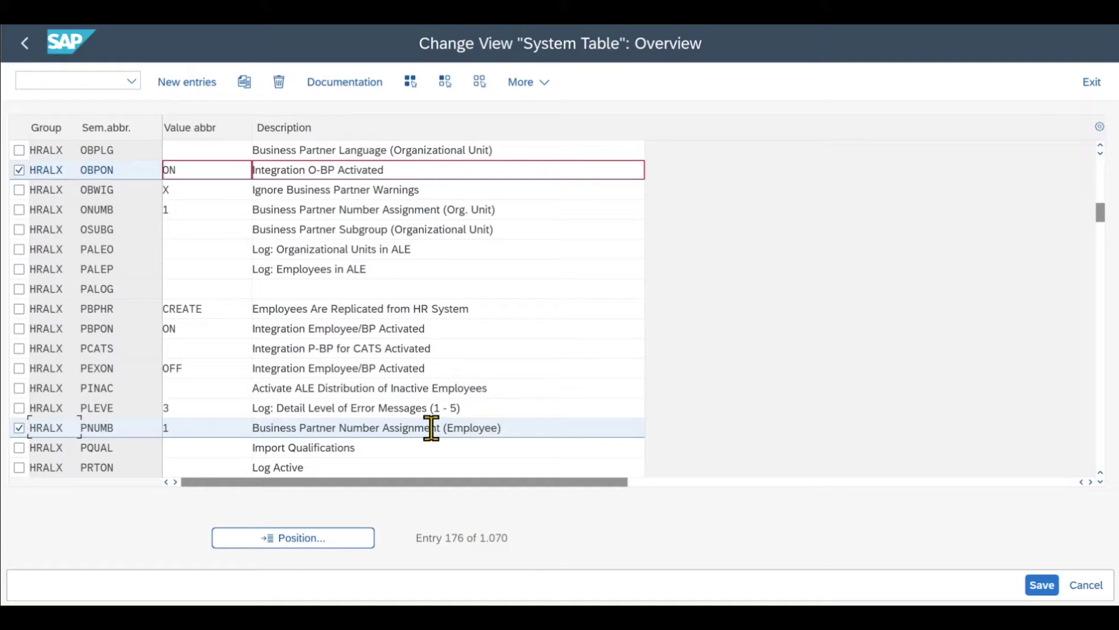
click(200, 428)
click(186, 429)
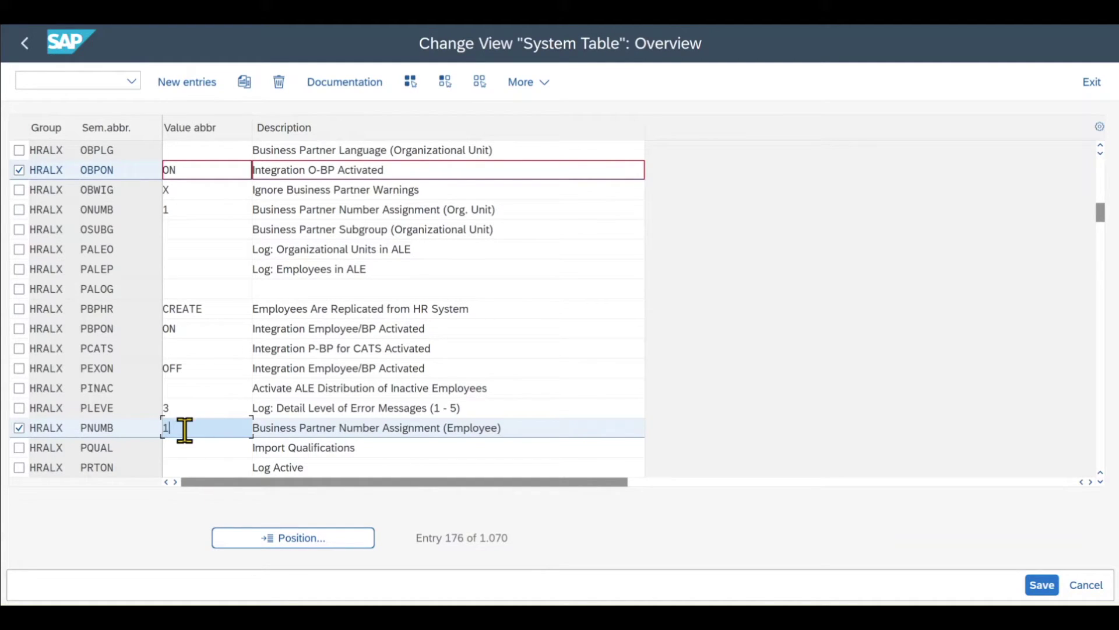
key(F1)
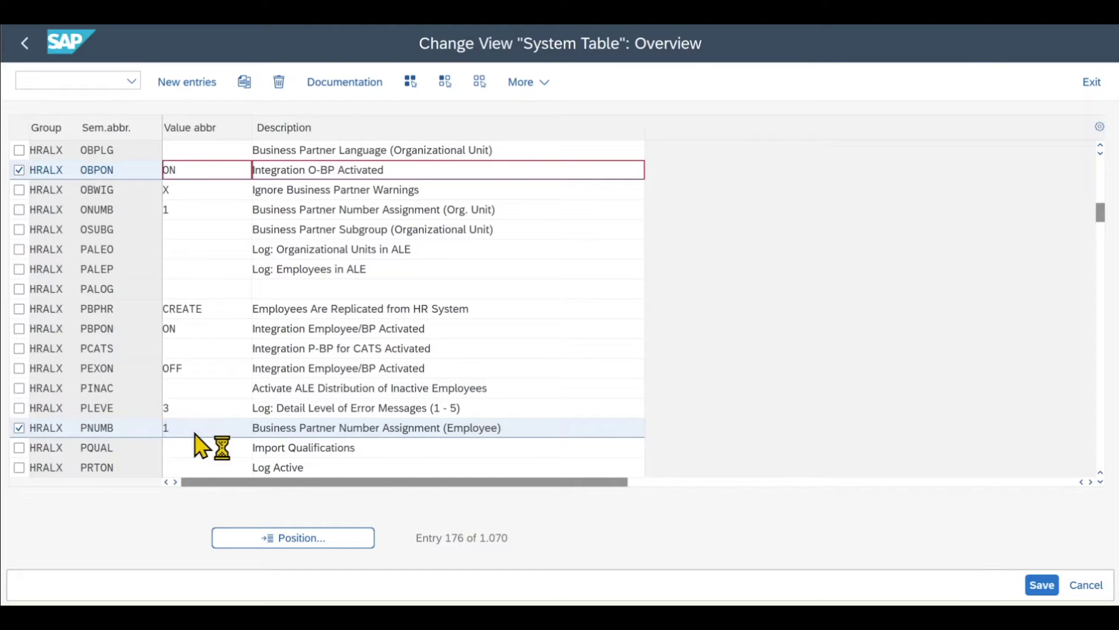
drag(102, 194, 485, 478)
click(517, 400)
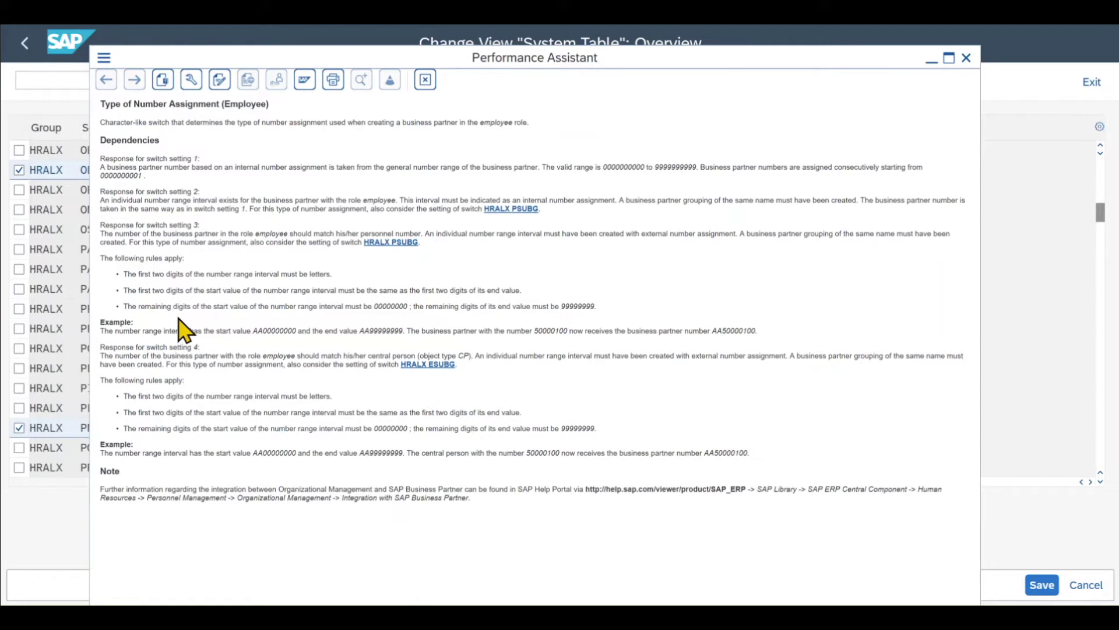
drag(158, 187, 110, 170)
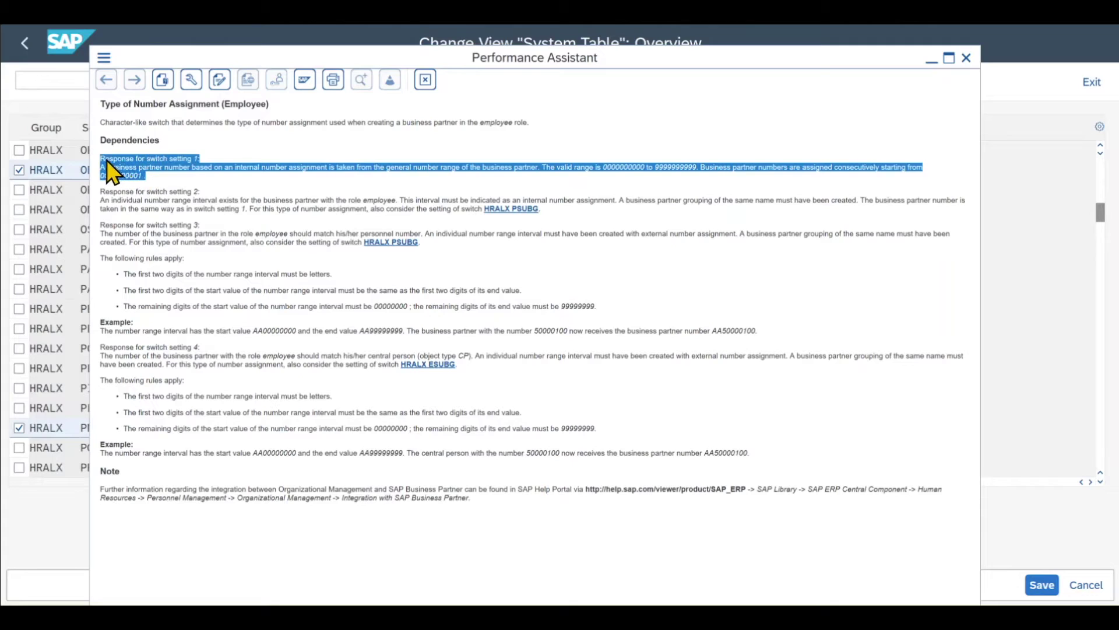
click(154, 189)
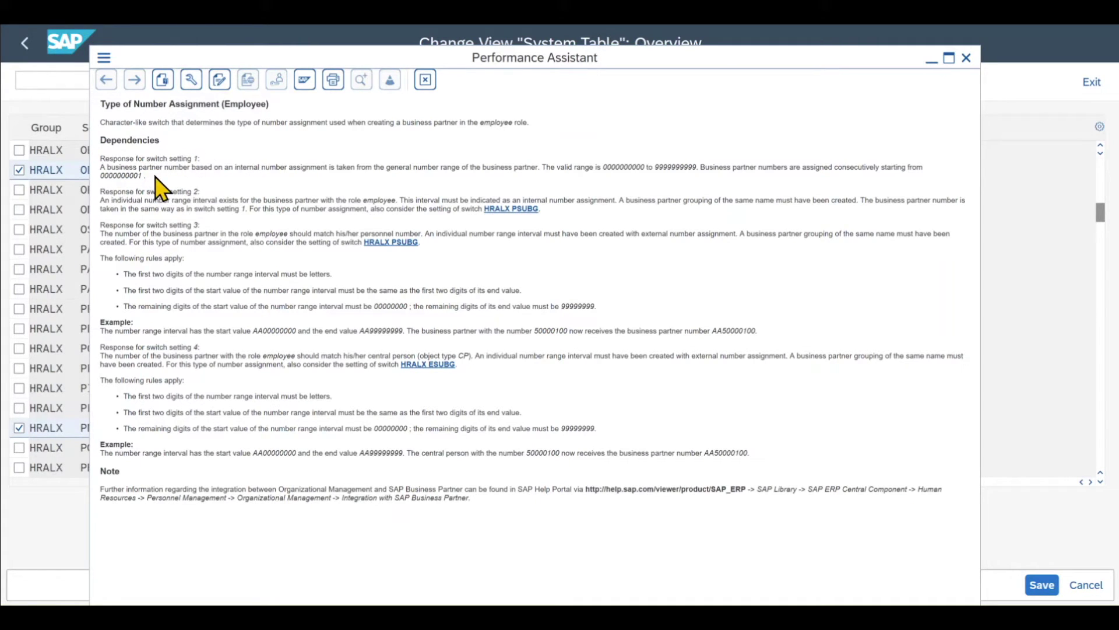
key(Escape)
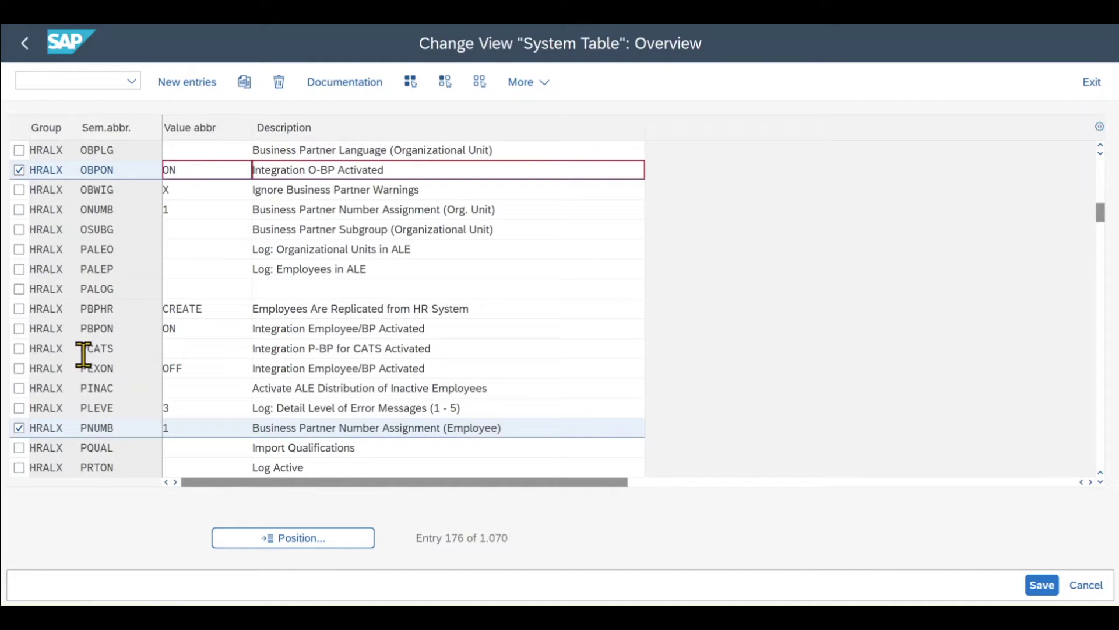
Mark PSUBG (value 01), consult its F1 help, and save the HRALX switches.
scroll(83, 359, down, 3)
scroll(82, 362, down, 3)
click(19, 368)
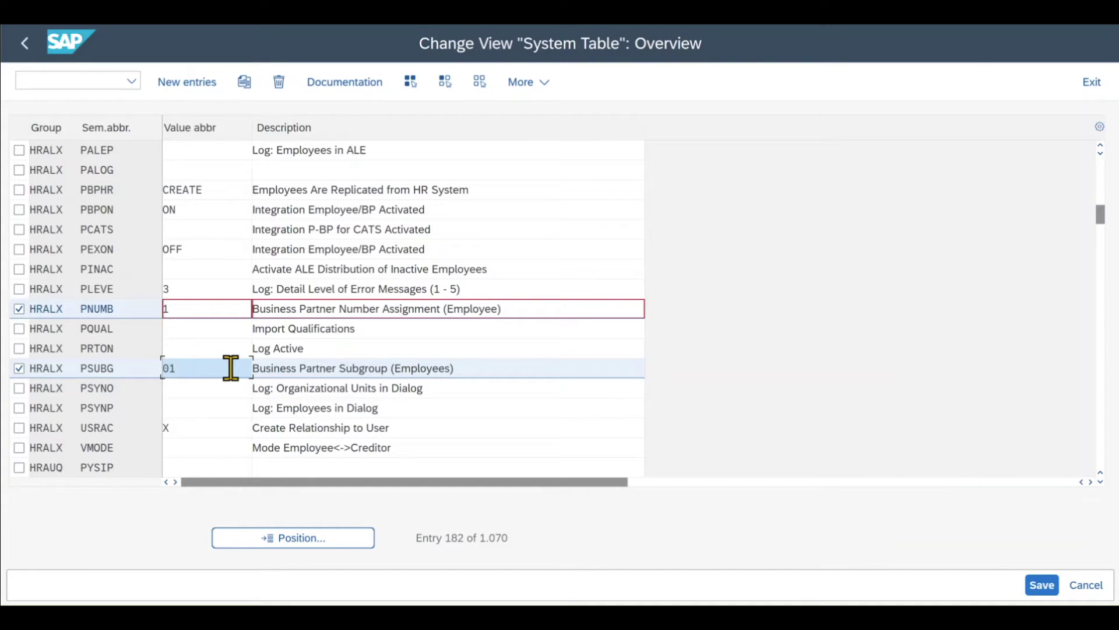
key(F1)
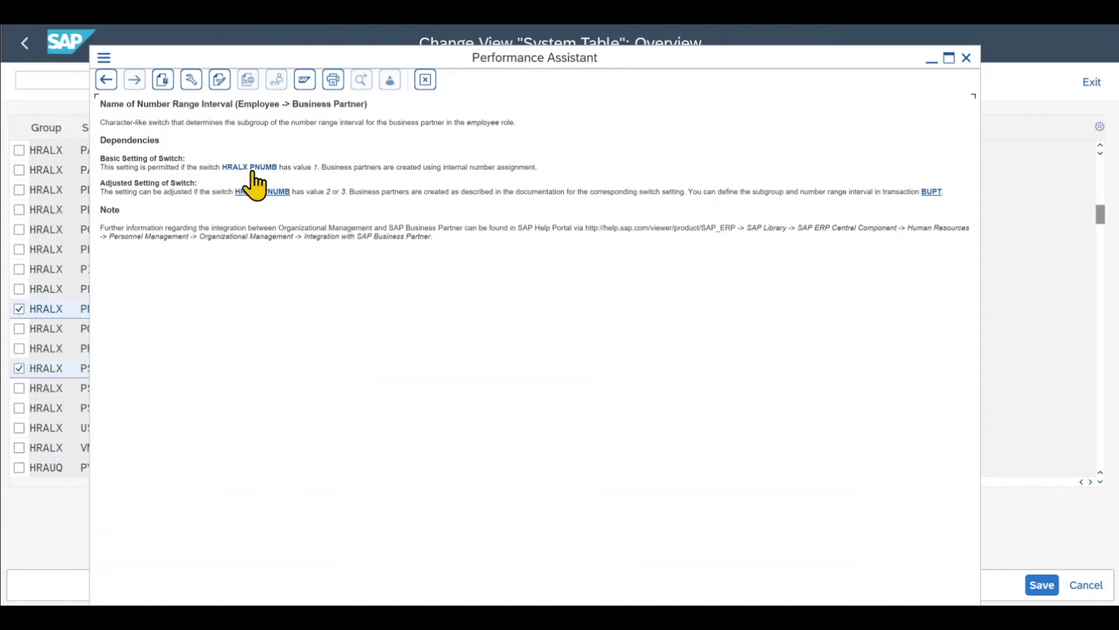
double_click(314, 167)
drag(181, 169, 109, 175)
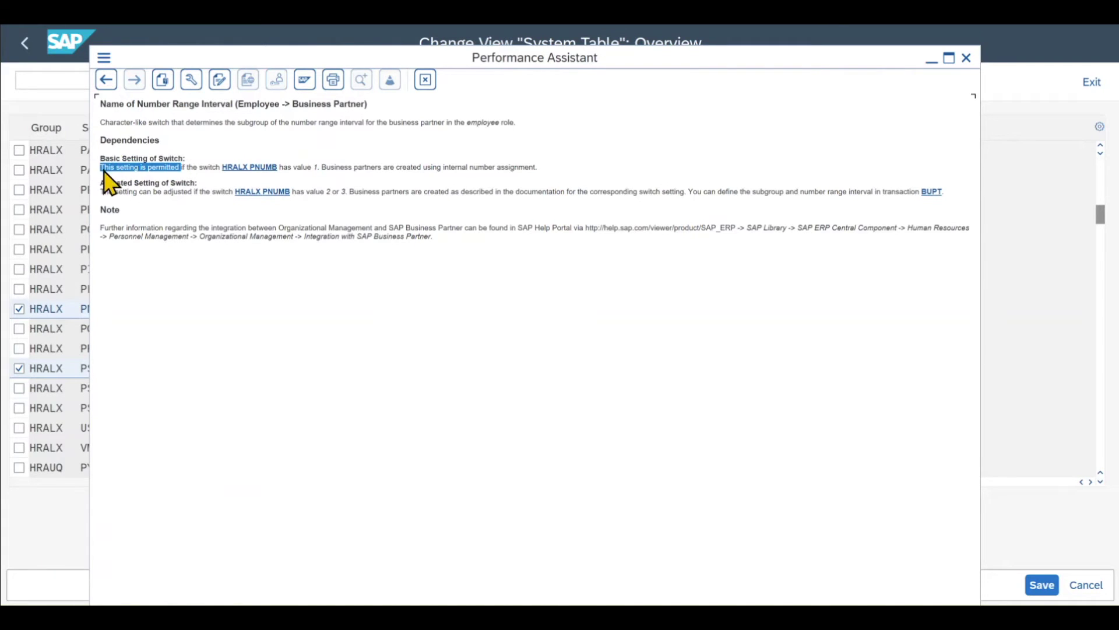
key(Escape)
click(1042, 585)
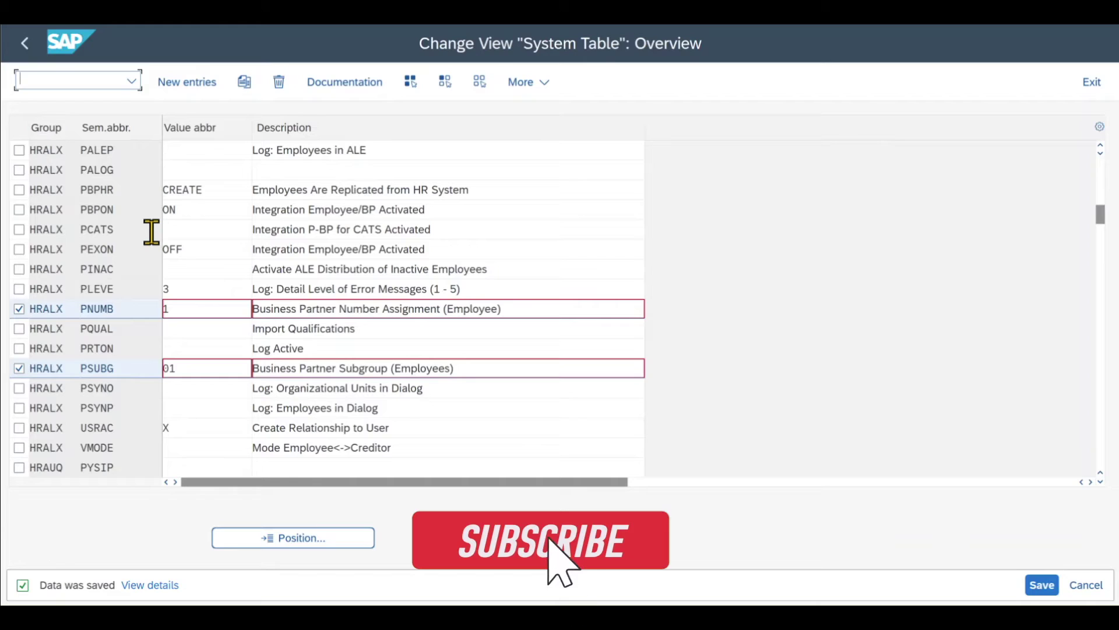
In the SPRO Reference IMG, run Define BP Roles under SAP Business Partner > Basic Settings.
text(/nspro)
key(Return)
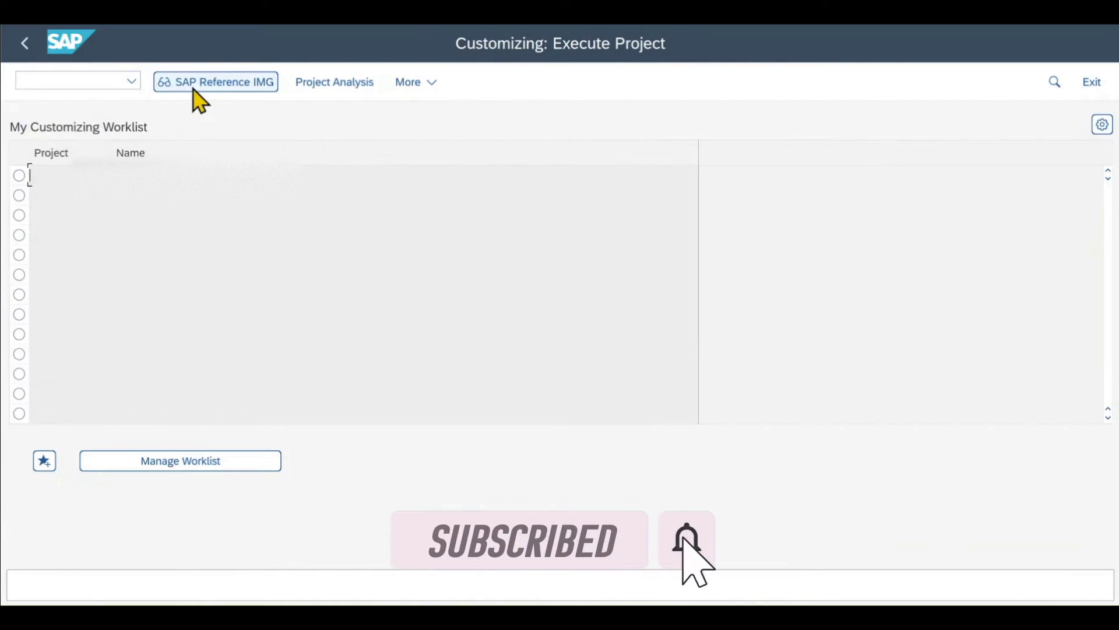
click(196, 96)
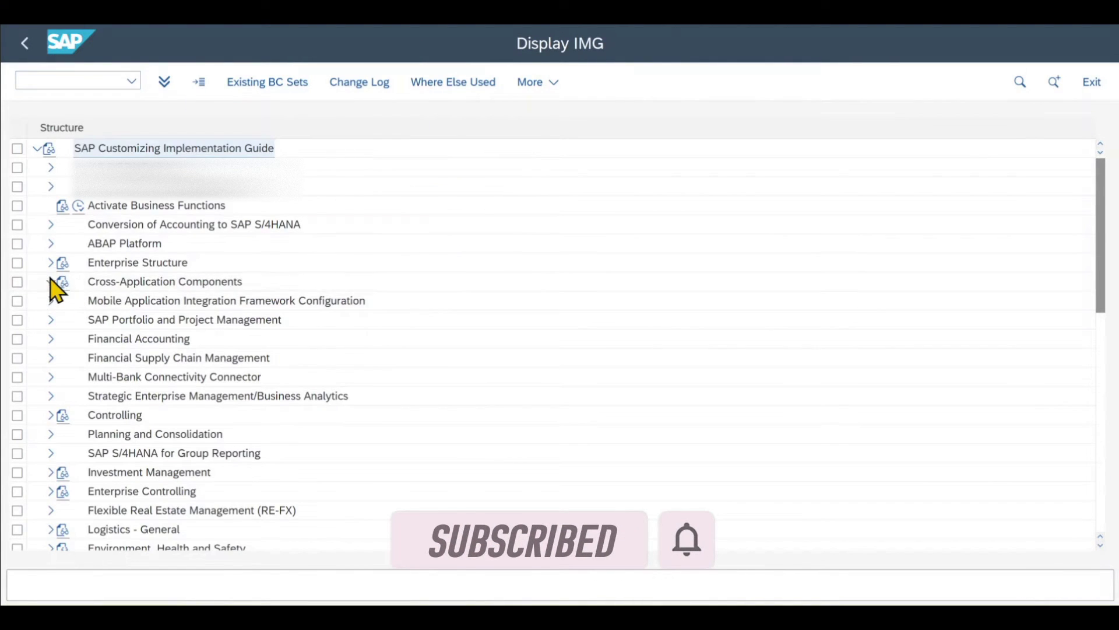
click(51, 282)
scroll(142, 440, down, 2)
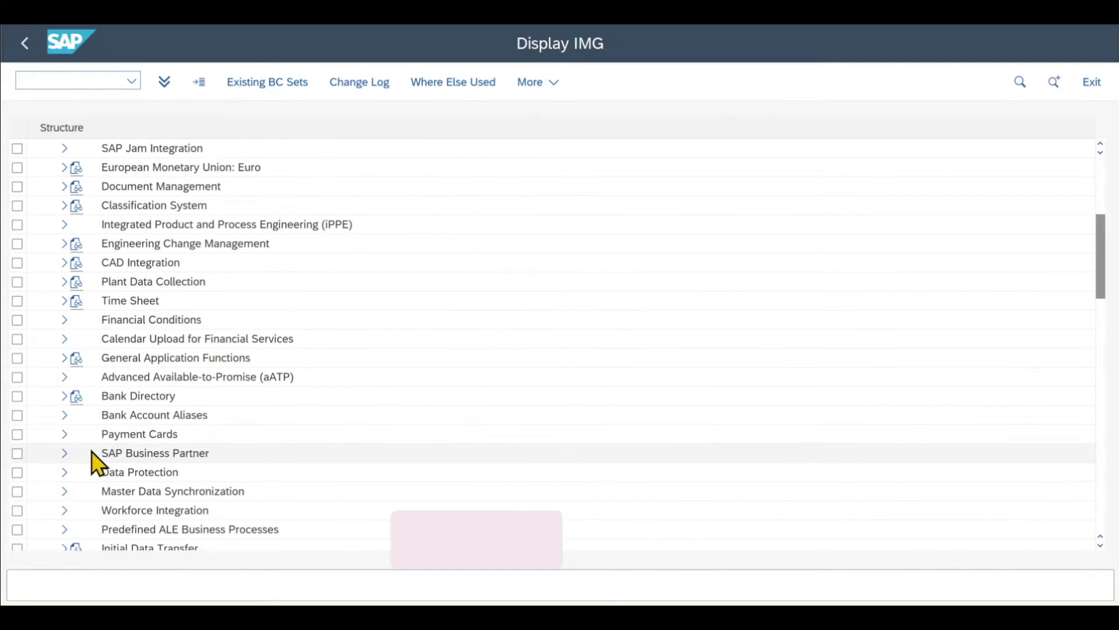
click(64, 453)
scroll(110, 460, down, 2)
click(78, 319)
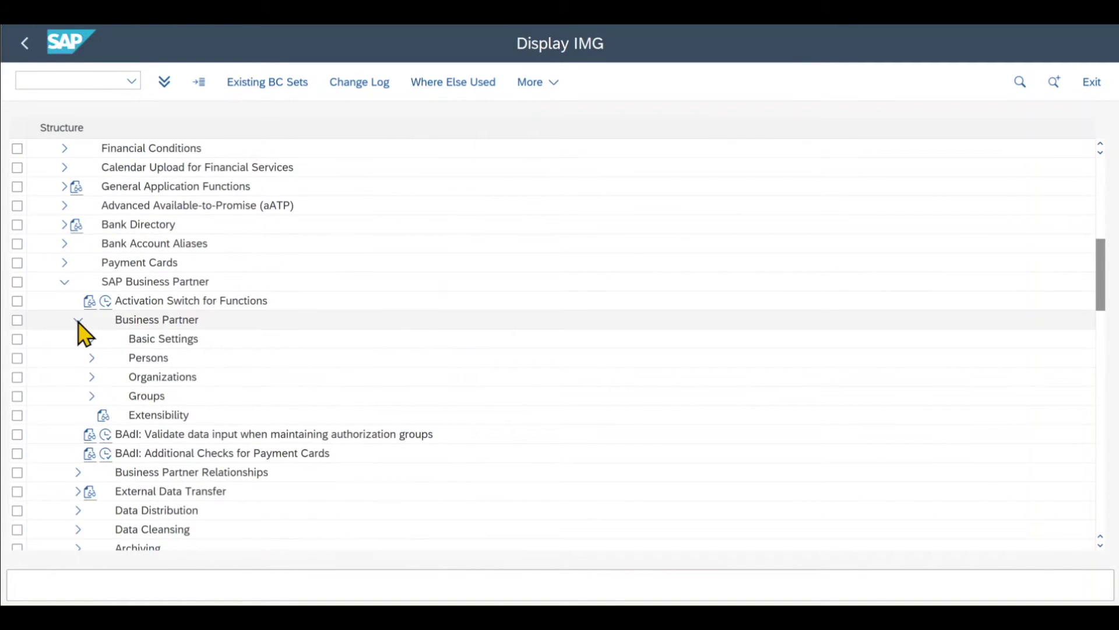
click(91, 340)
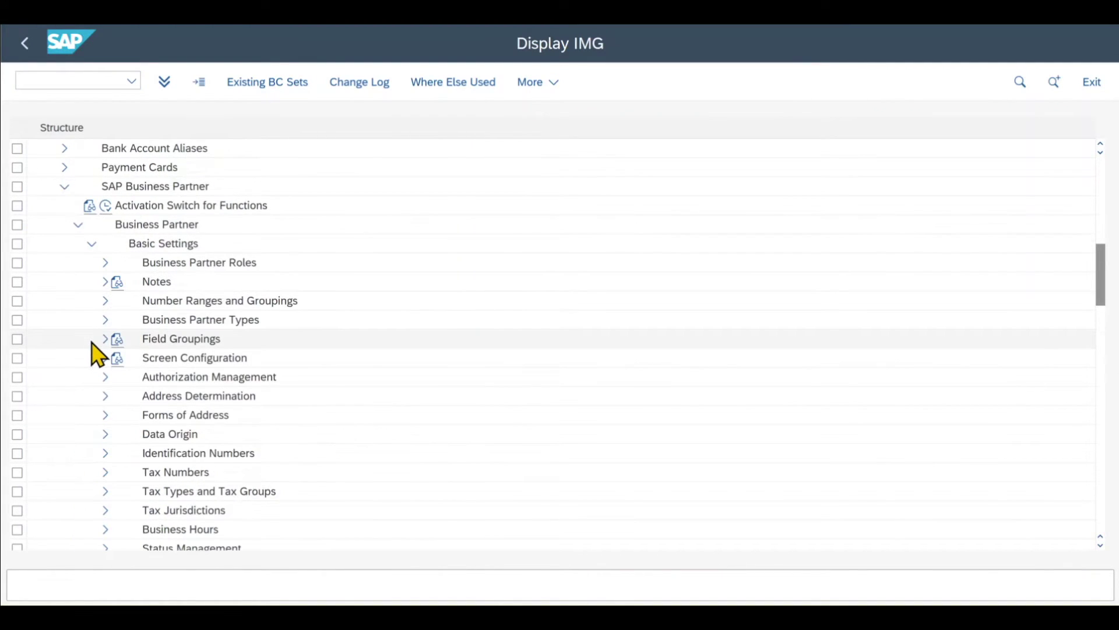
click(106, 263)
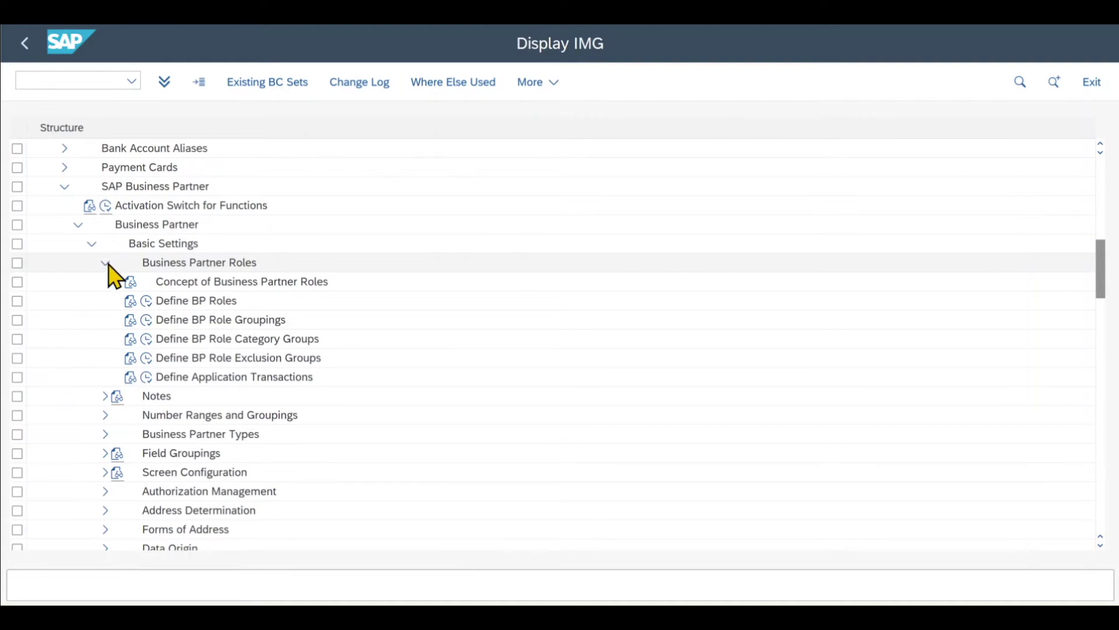
click(147, 301)
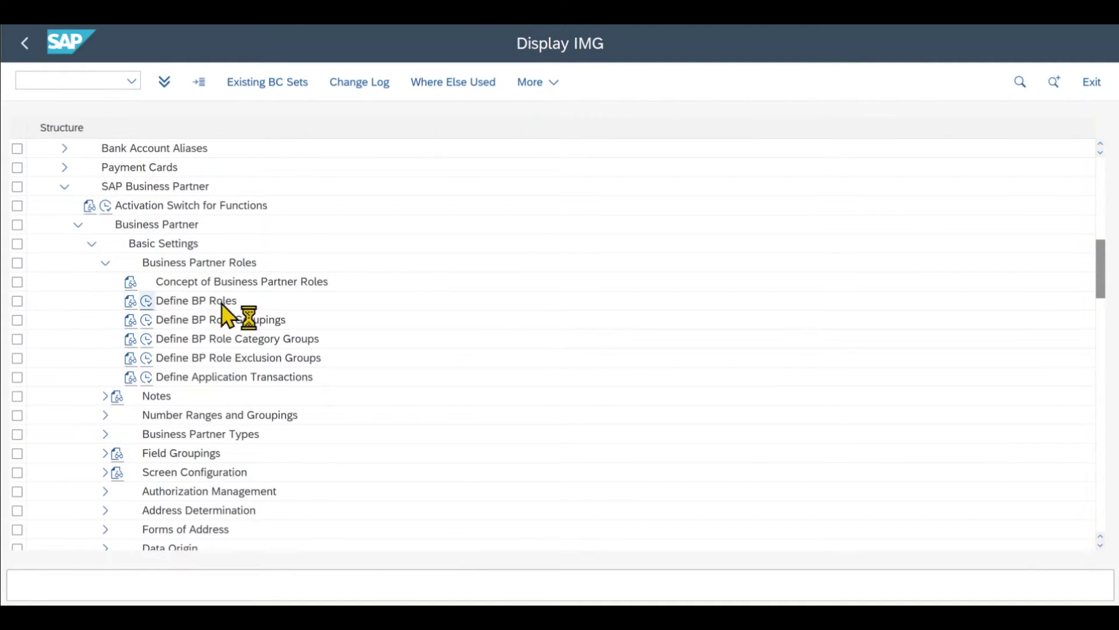
Inspect the BUP003 Employee role details, then return to the IMG tree.
click(227, 435)
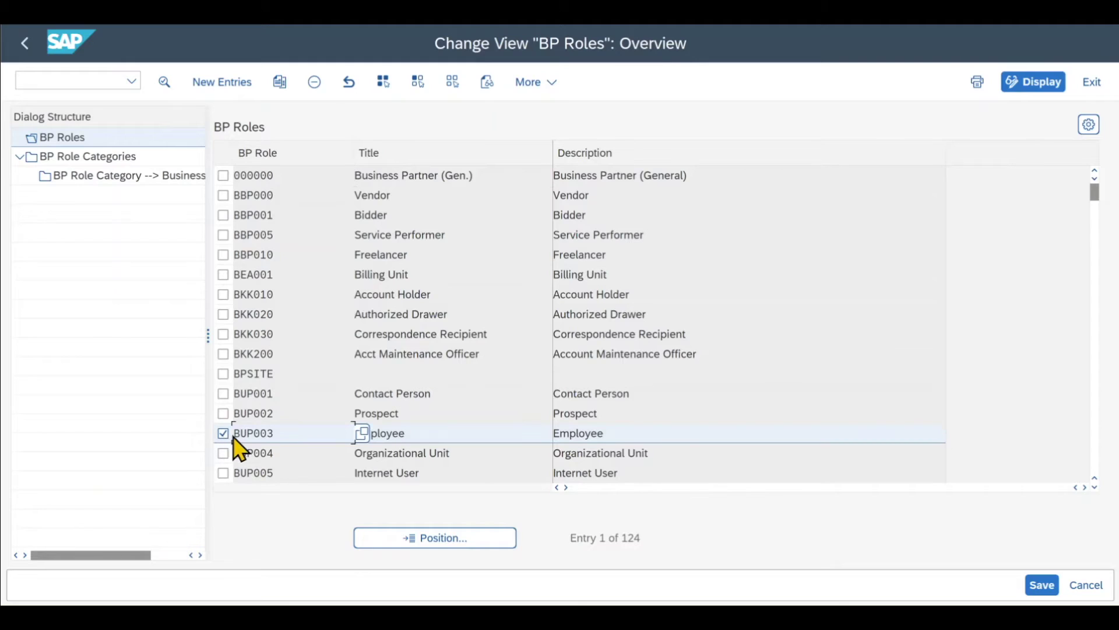
double_click(279, 438)
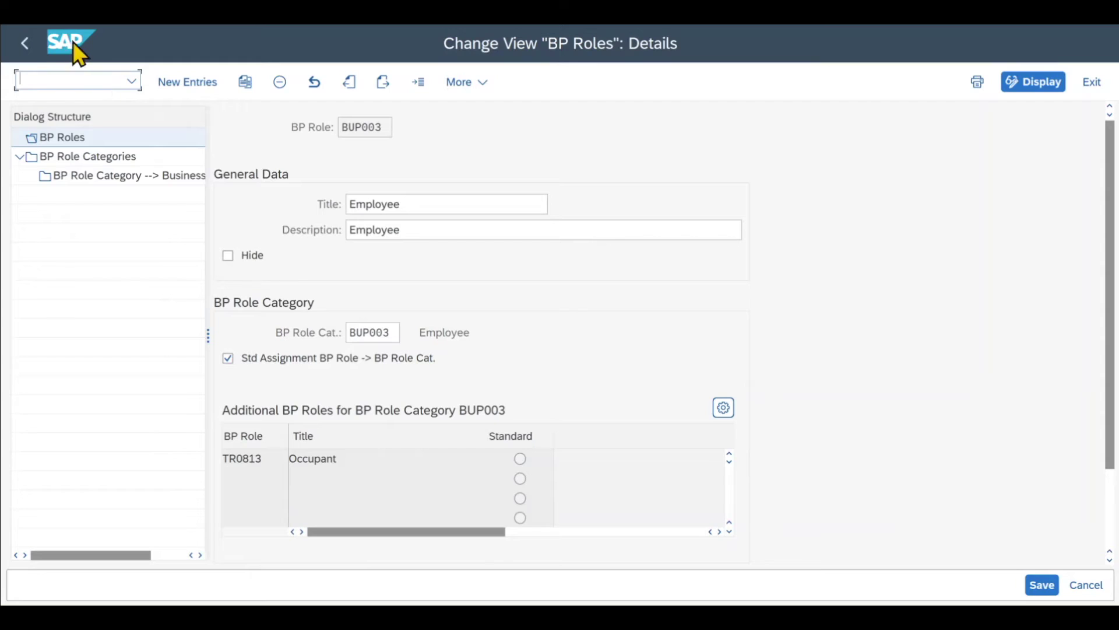
click(25, 42)
click(25, 43)
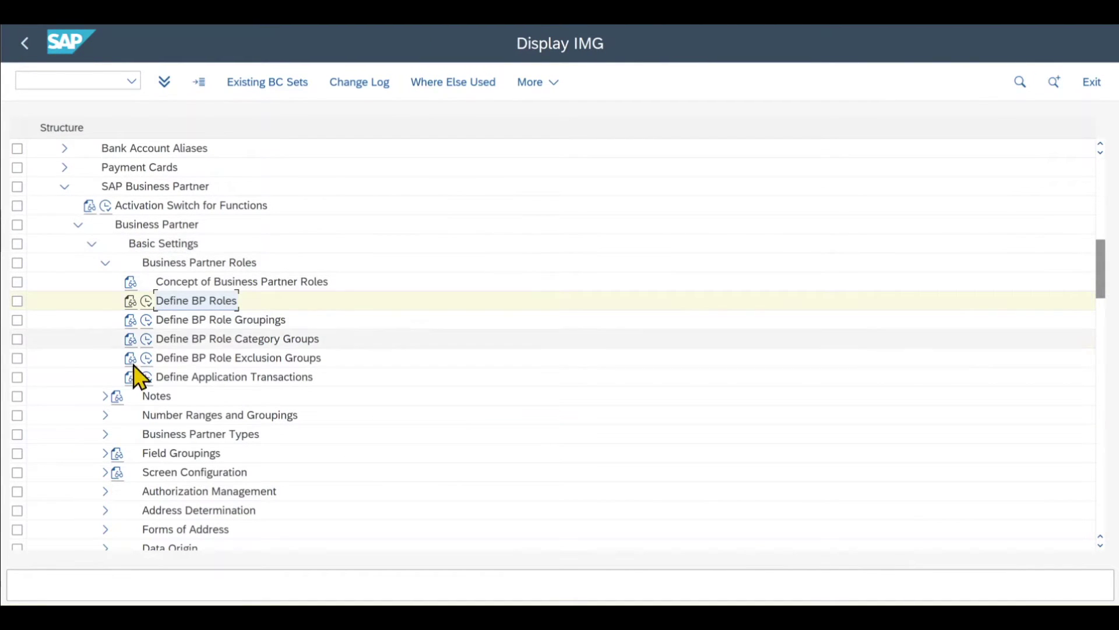
Check address type HCM001 Employee Private Address in Define Address Types.
click(105, 512)
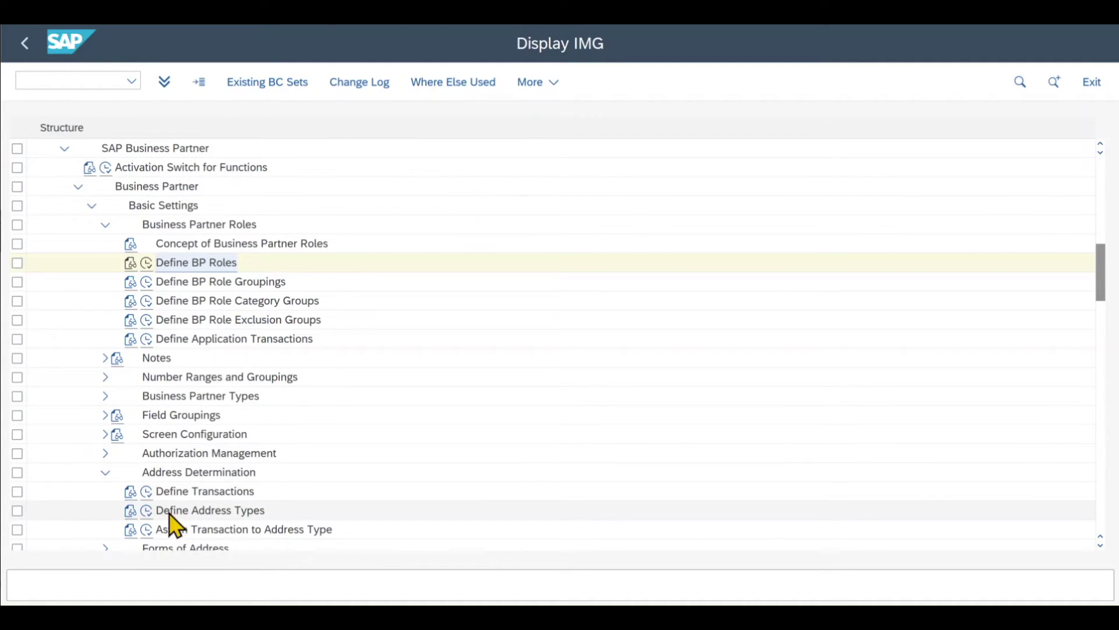
click(147, 512)
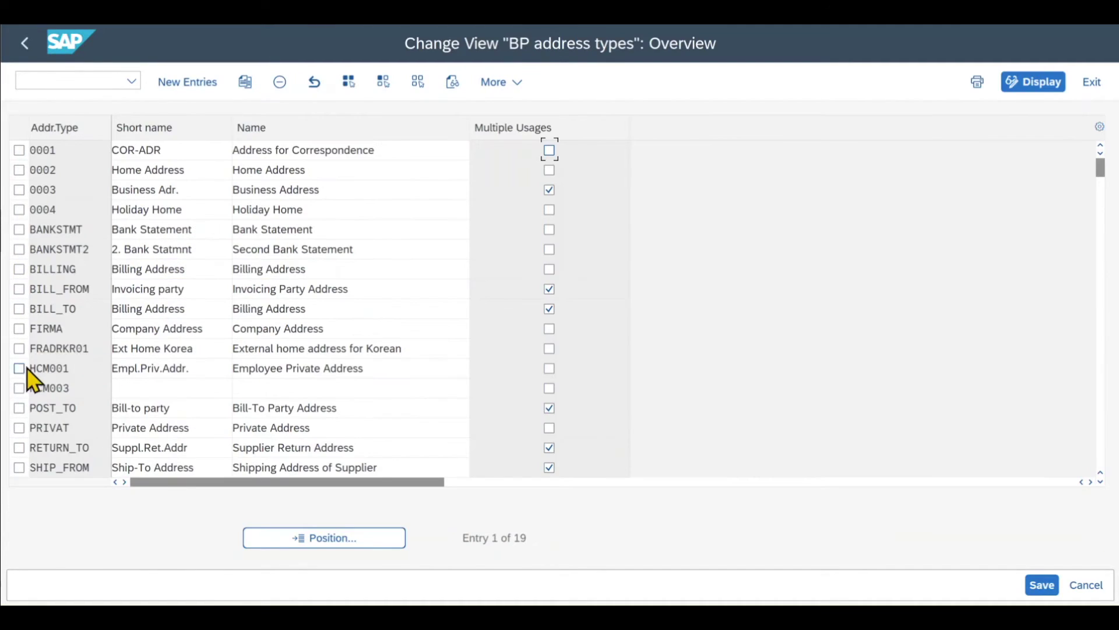
click(20, 369)
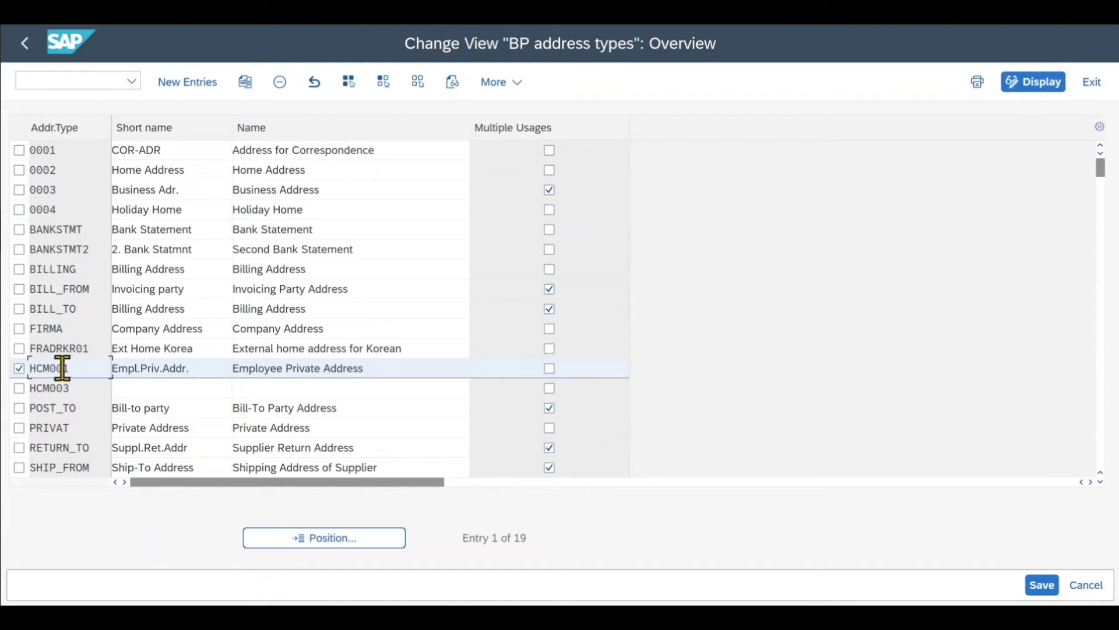
drag(387, 371, 213, 369)
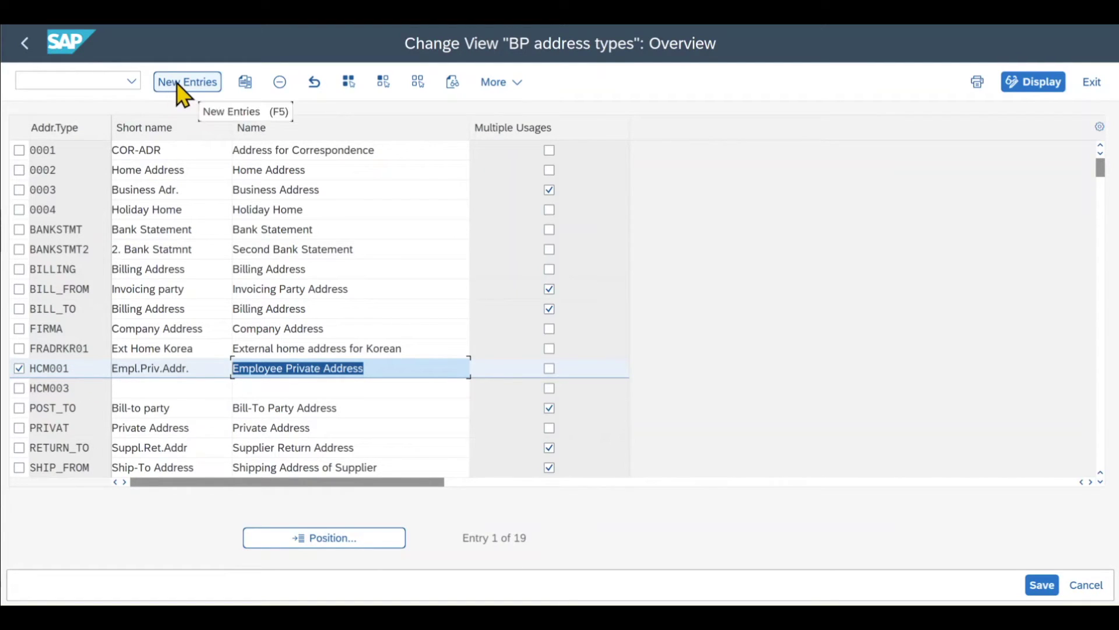
click(25, 44)
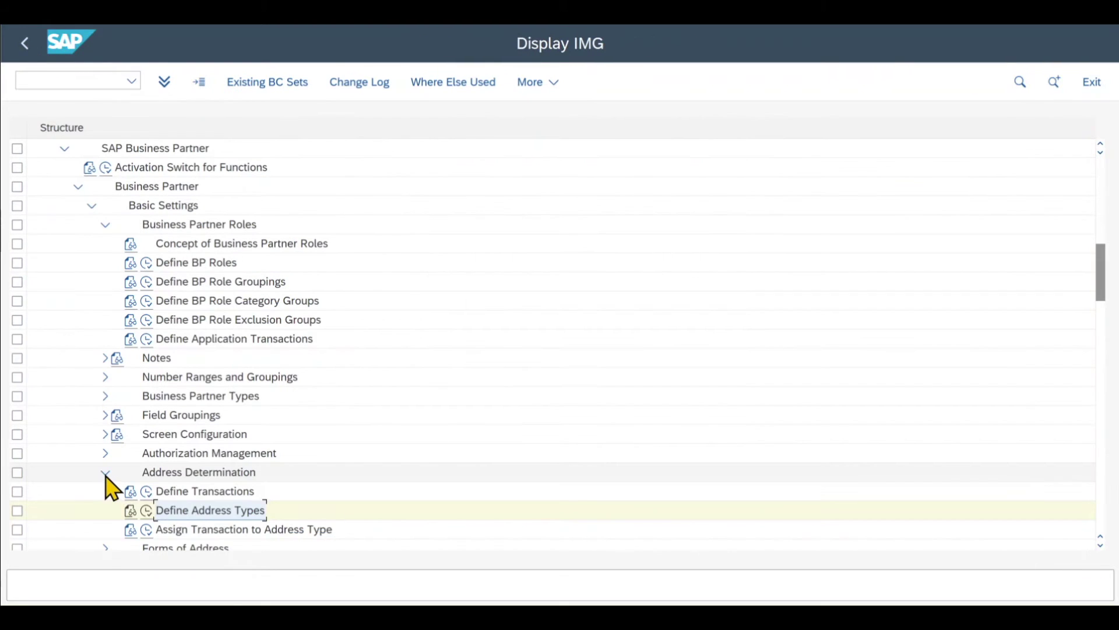
Collapse Address Determination and open Define Identification Types under Identification Numbers.
click(105, 472)
scroll(117, 497, down, 1)
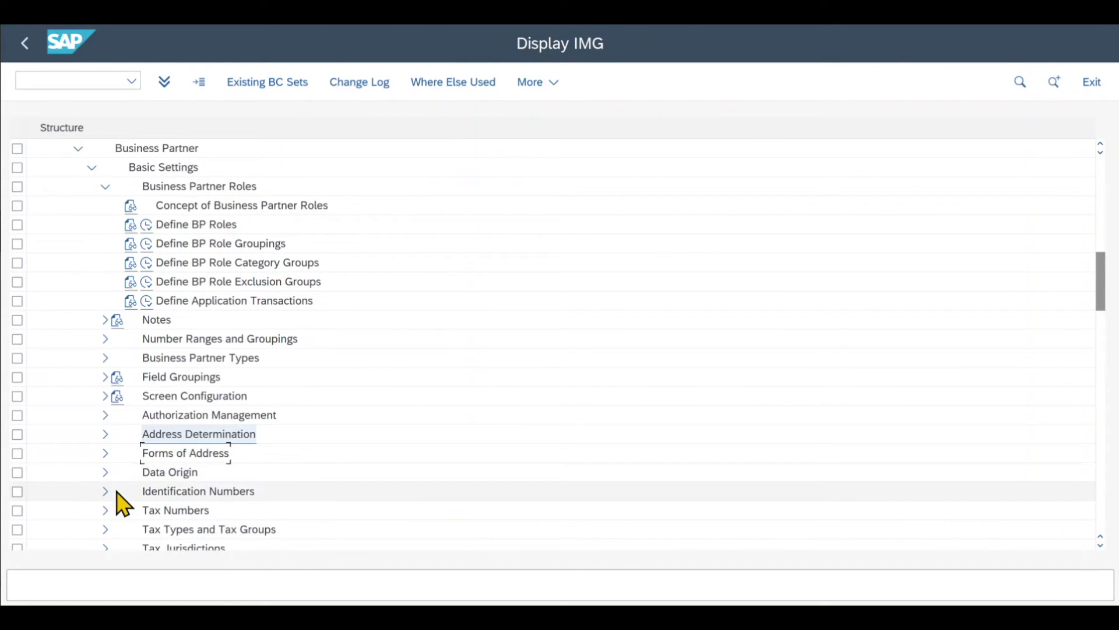
click(104, 492)
scroll(105, 502, down, 1)
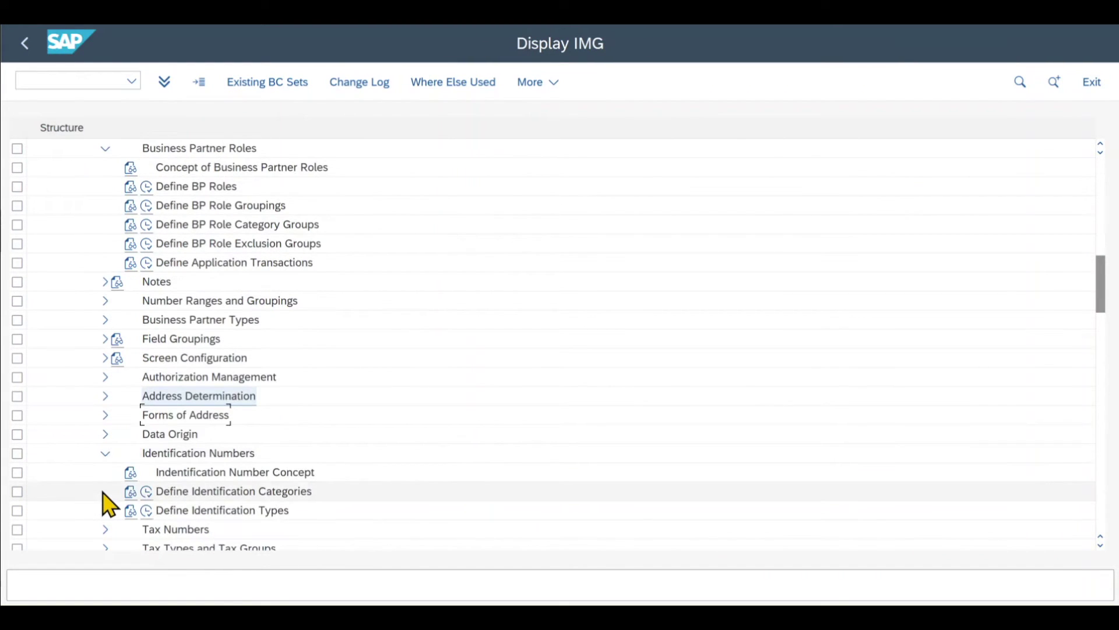
click(147, 512)
Select only the HCM001 Employee ID row and open its details.
scroll(87, 408, down, 7)
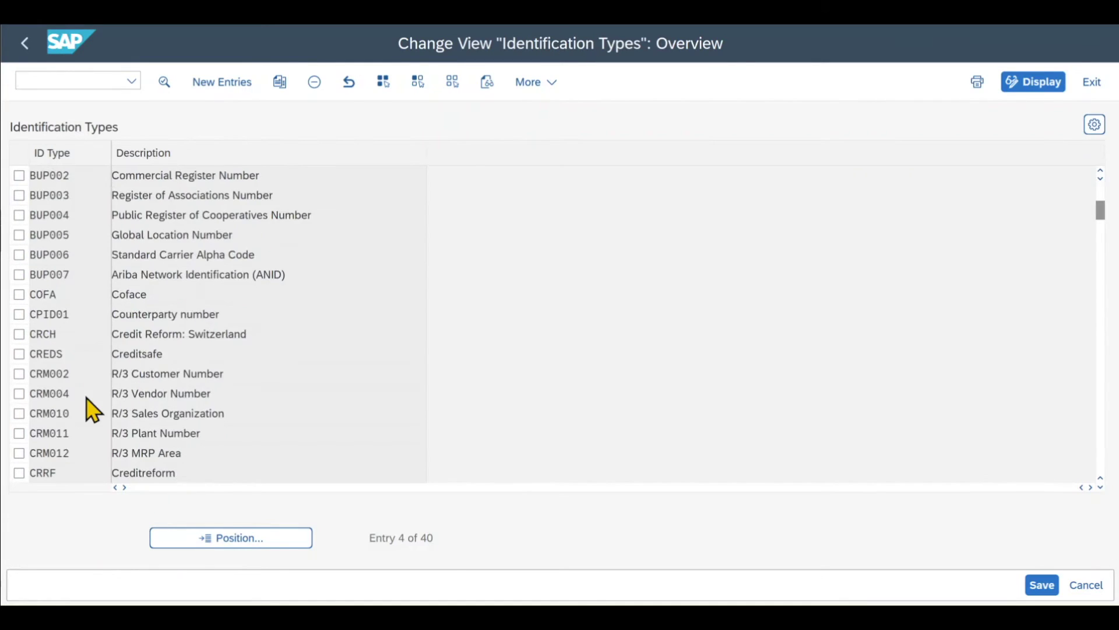
click(19, 255)
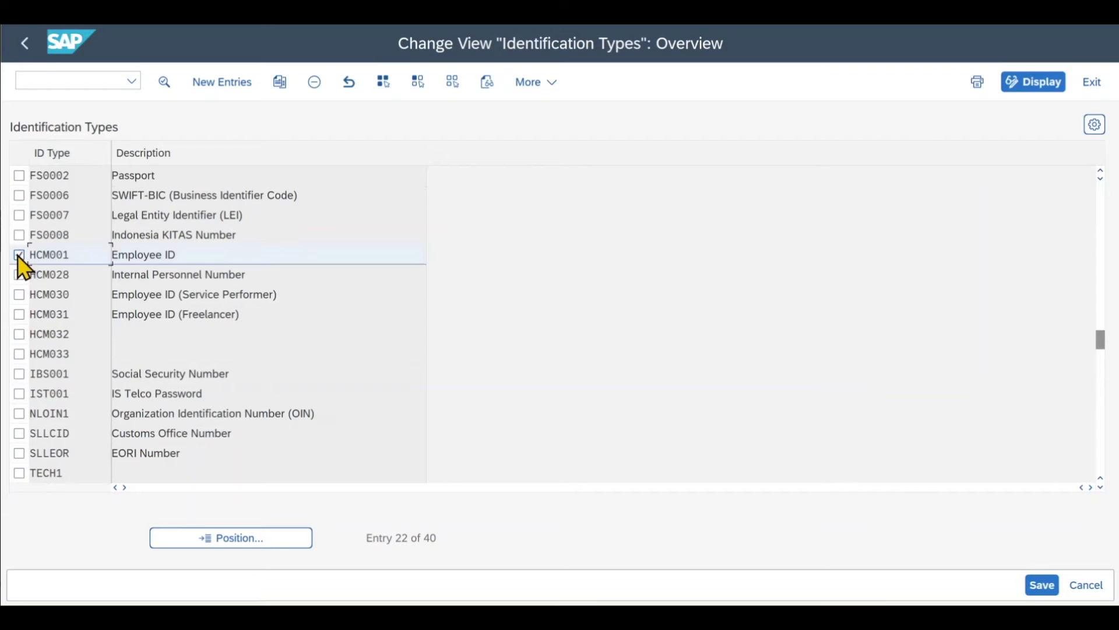
click(19, 277)
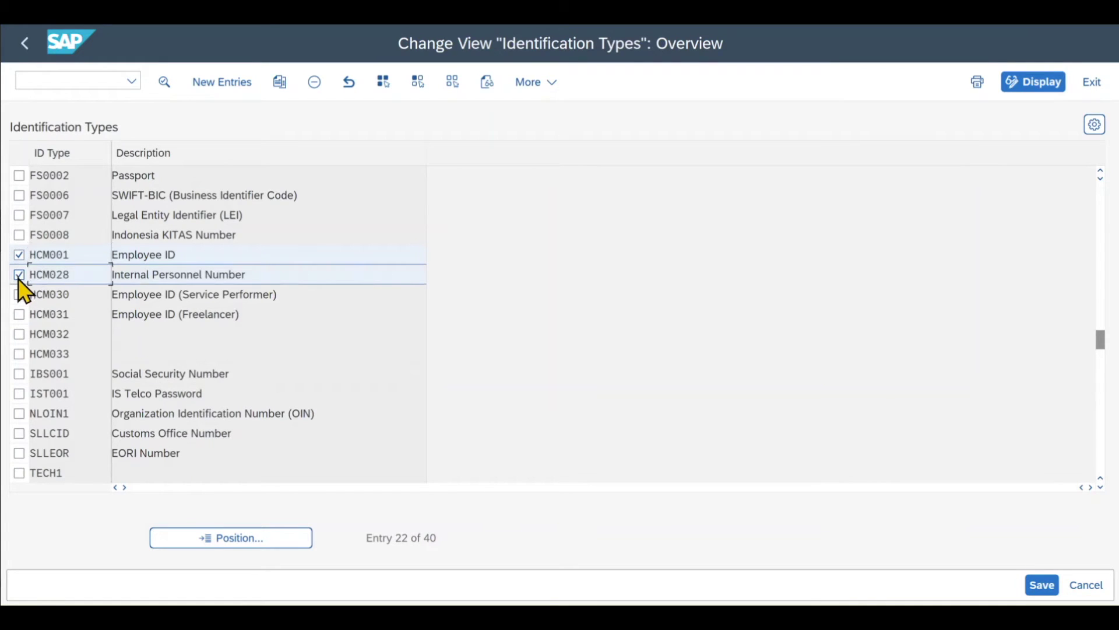
click(20, 295)
click(19, 315)
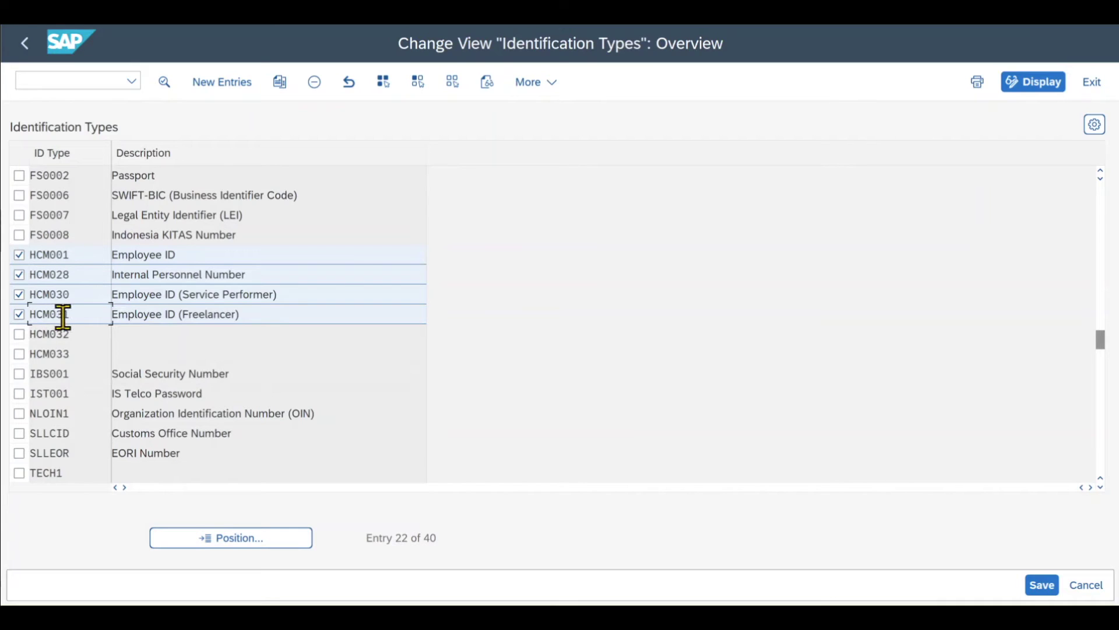
click(19, 315)
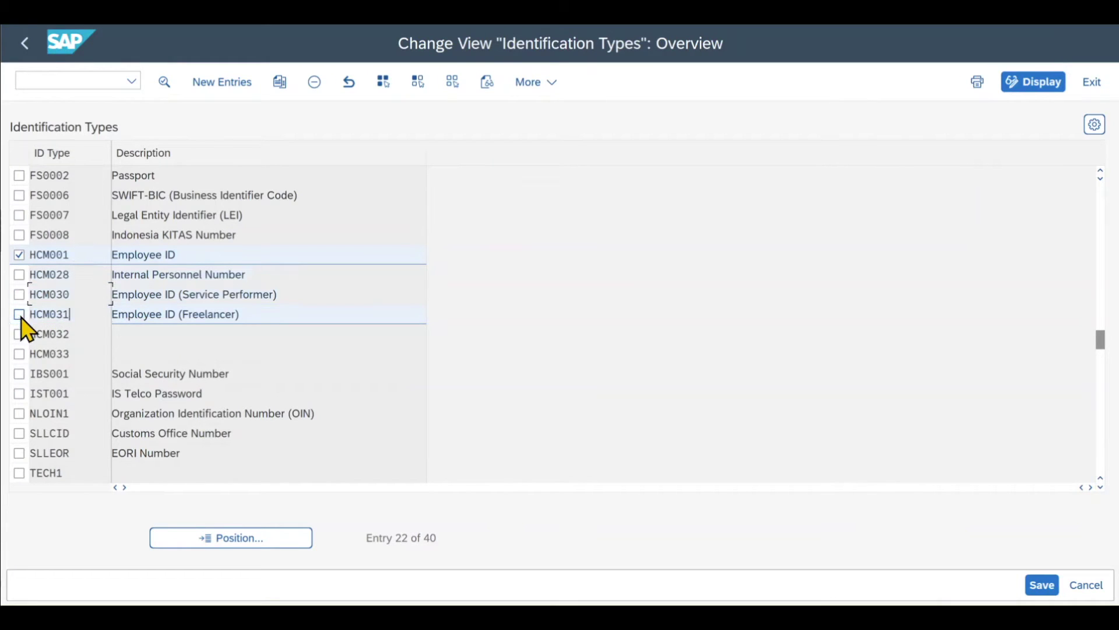
double_click(57, 258)
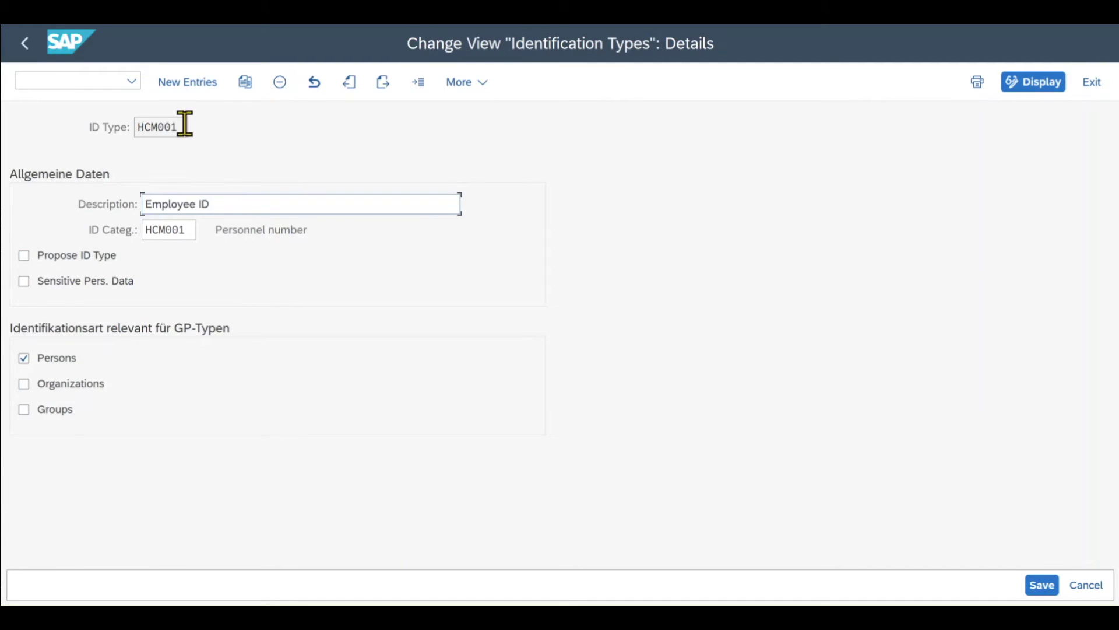
Review HCM001's Employee ID description and category, then go back to the IMG tree.
drag(185, 125, 122, 124)
drag(213, 202, 135, 203)
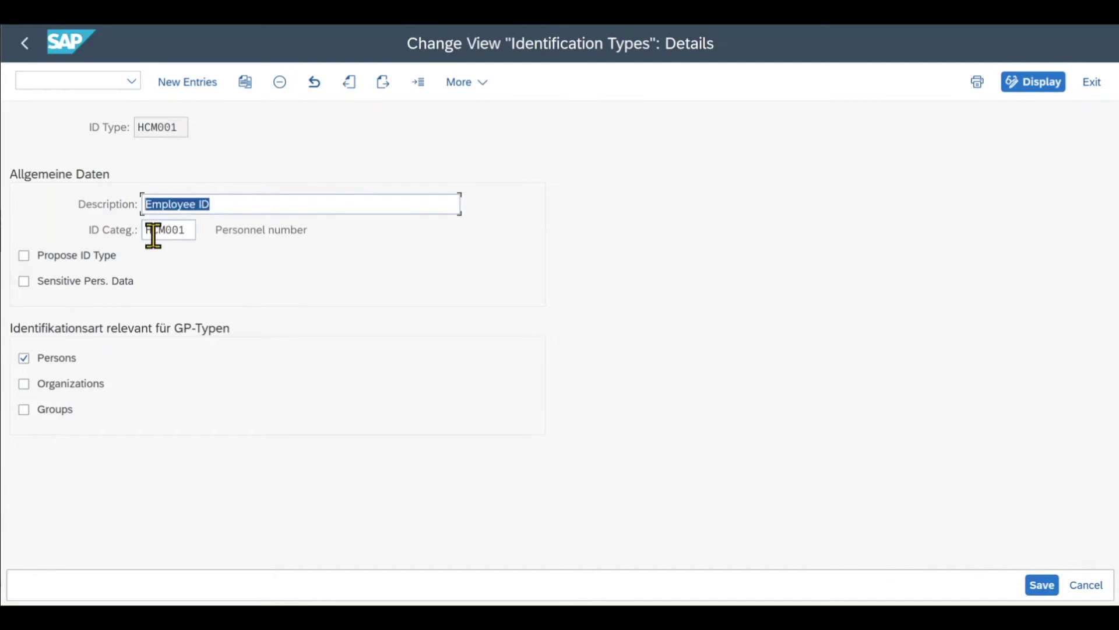
key(Tab)
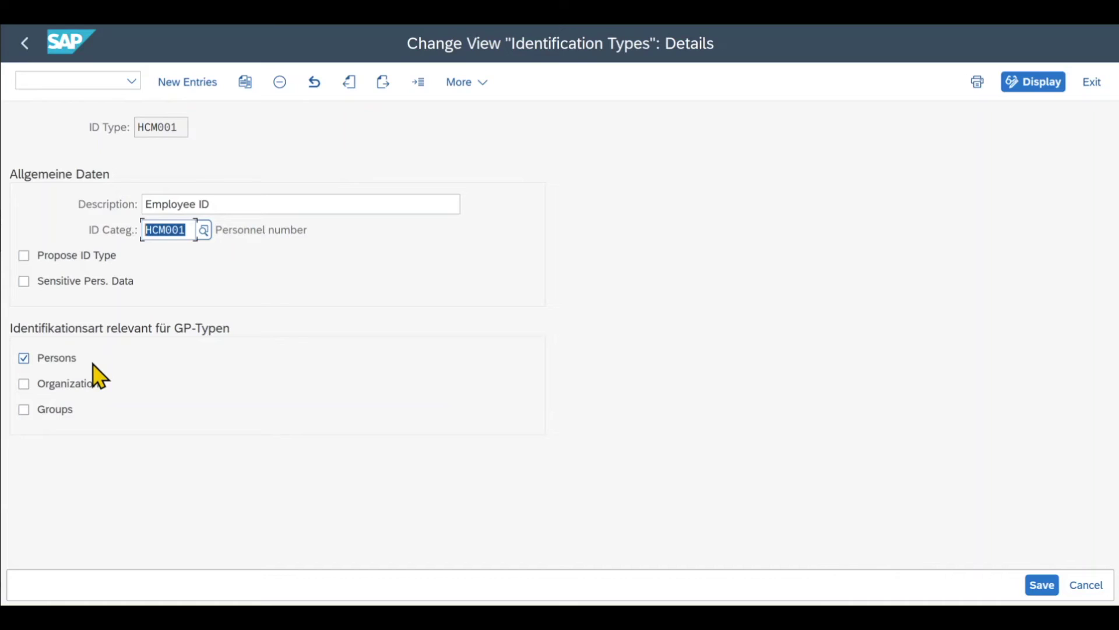
click(25, 52)
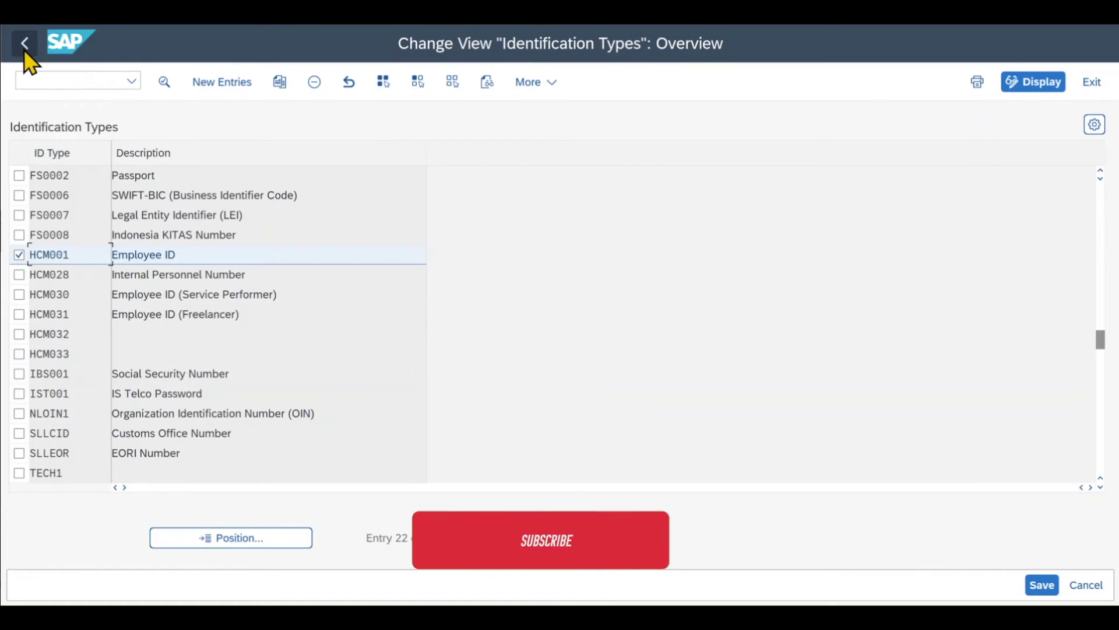
click(24, 46)
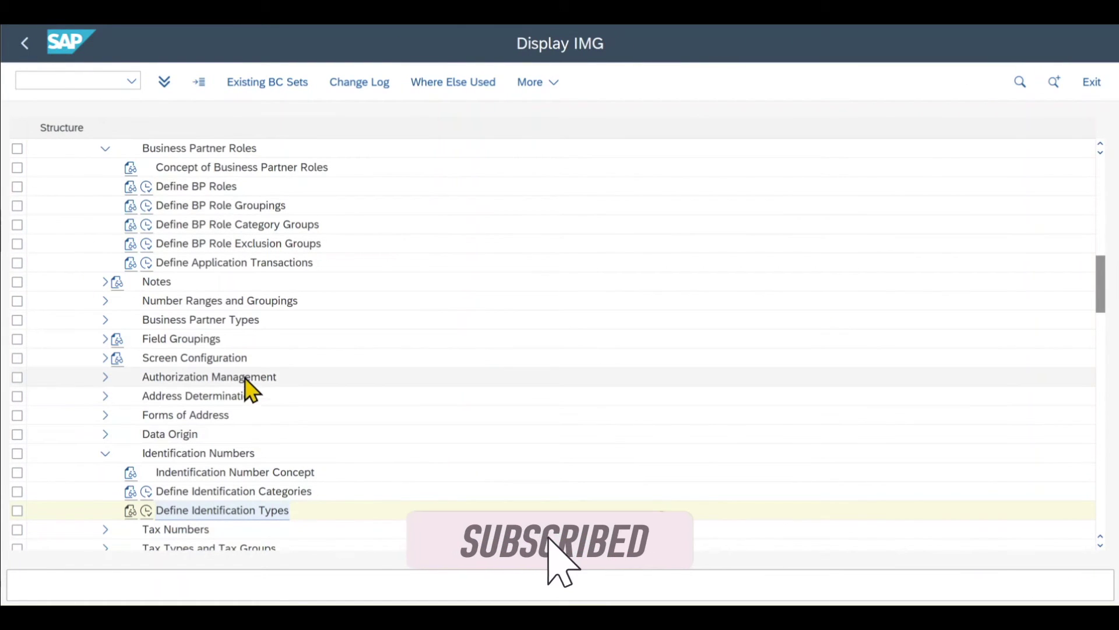
click(99, 79)
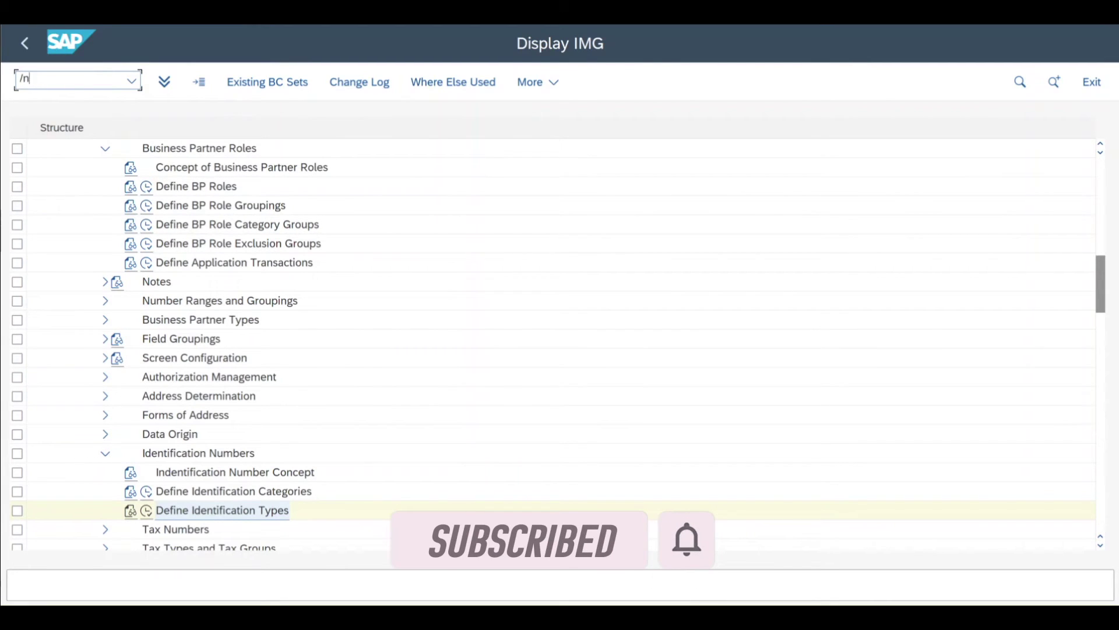
In PA30, save a Hiring action for personnel area 1710, group 1, subgroup U0.
text(/npa30)
key(Return)
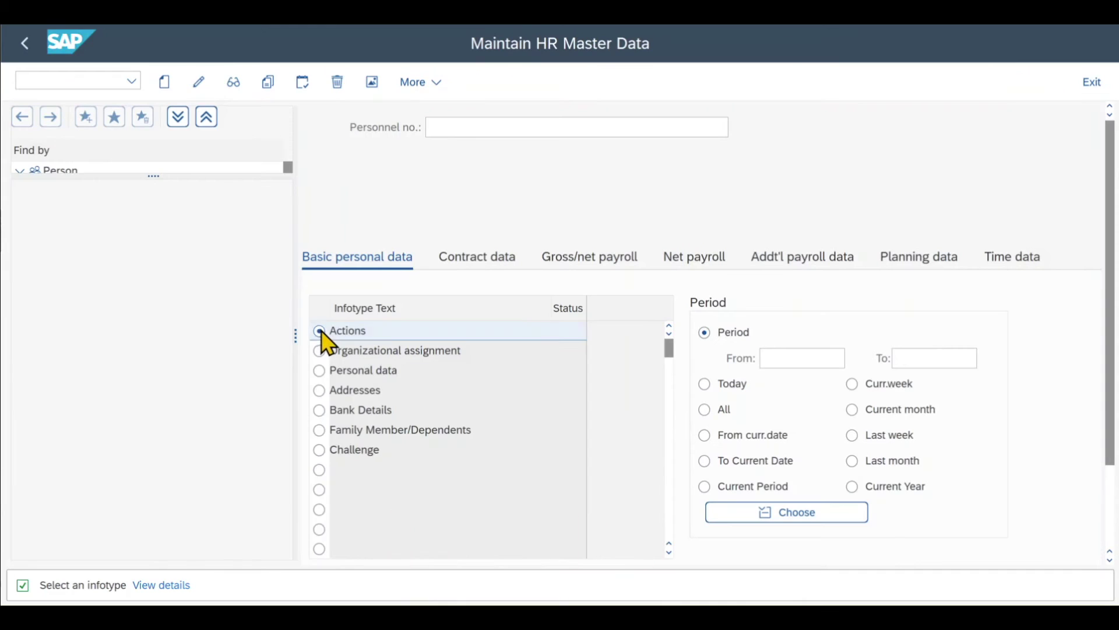
click(165, 83)
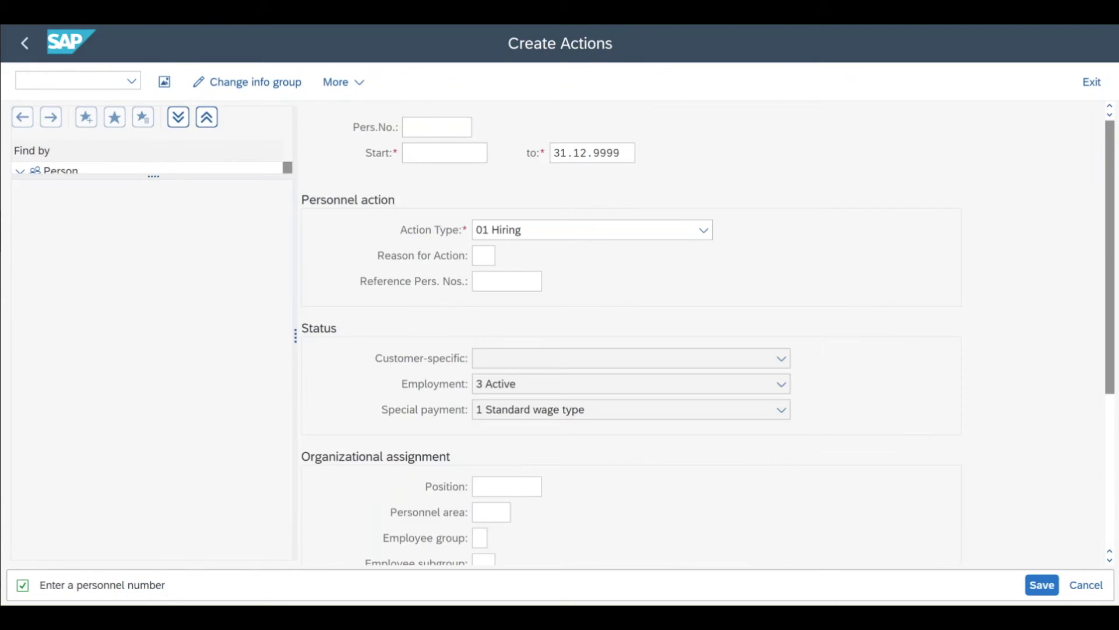
click(413, 155)
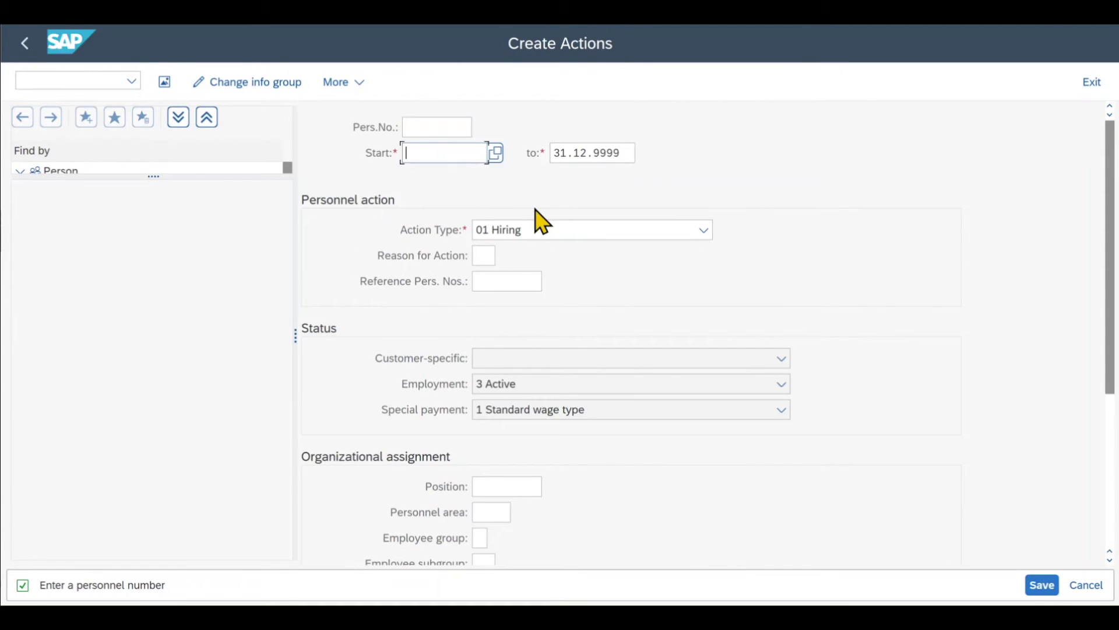
key(Return)
scroll(513, 245, down, 3)
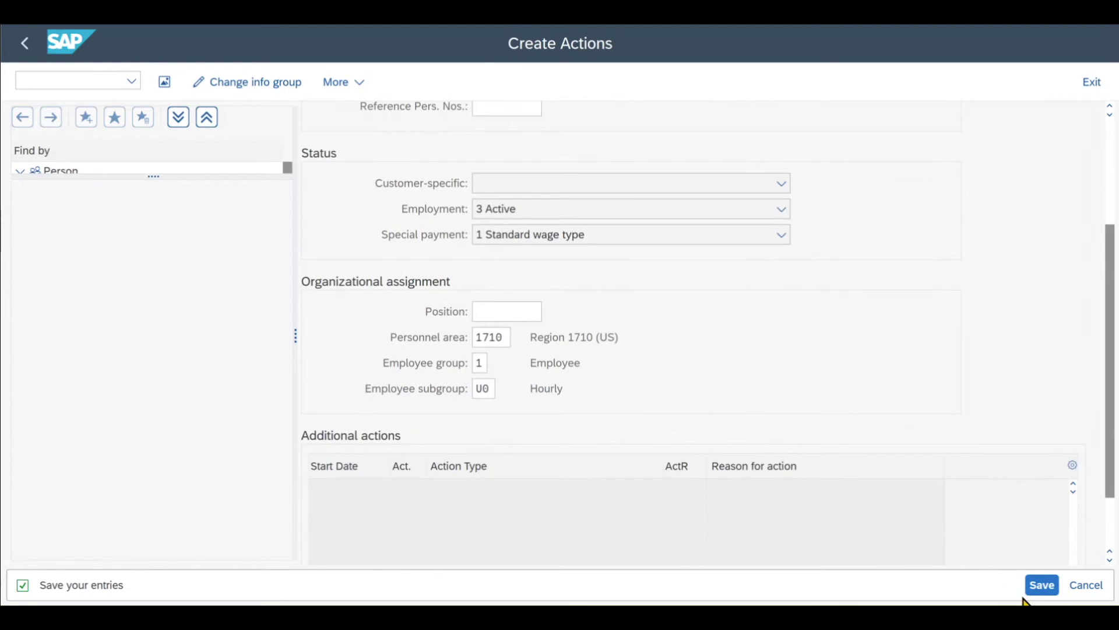
click(1041, 585)
click(143, 257)
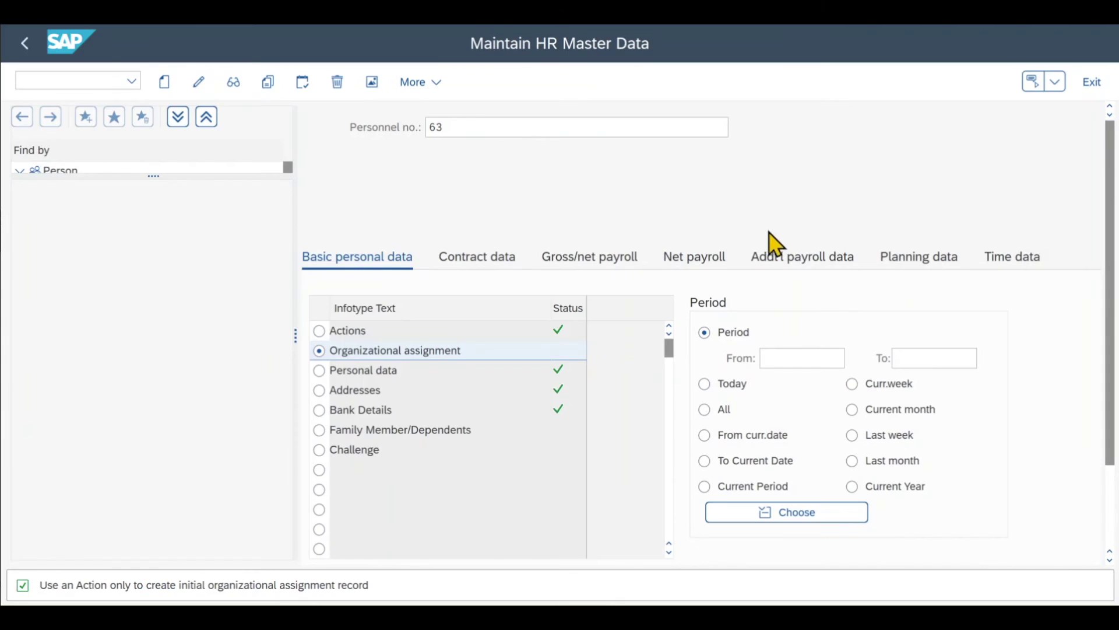
Select infotype 0105 Communication with subtype 0001 for employee 63.
scroll(1108, 443, down, 3)
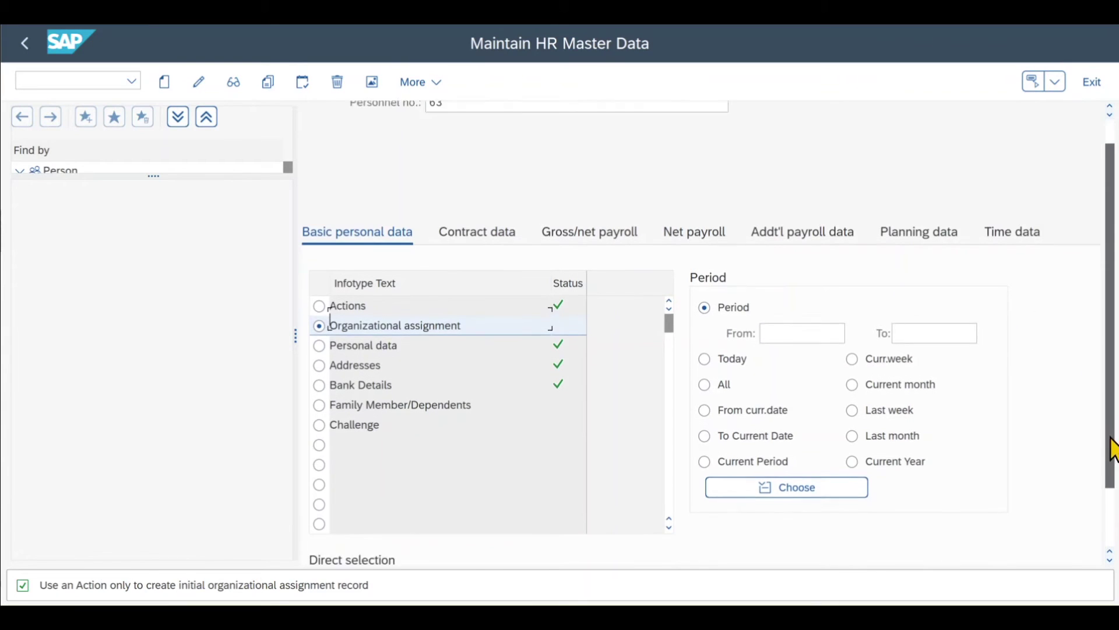
click(595, 507)
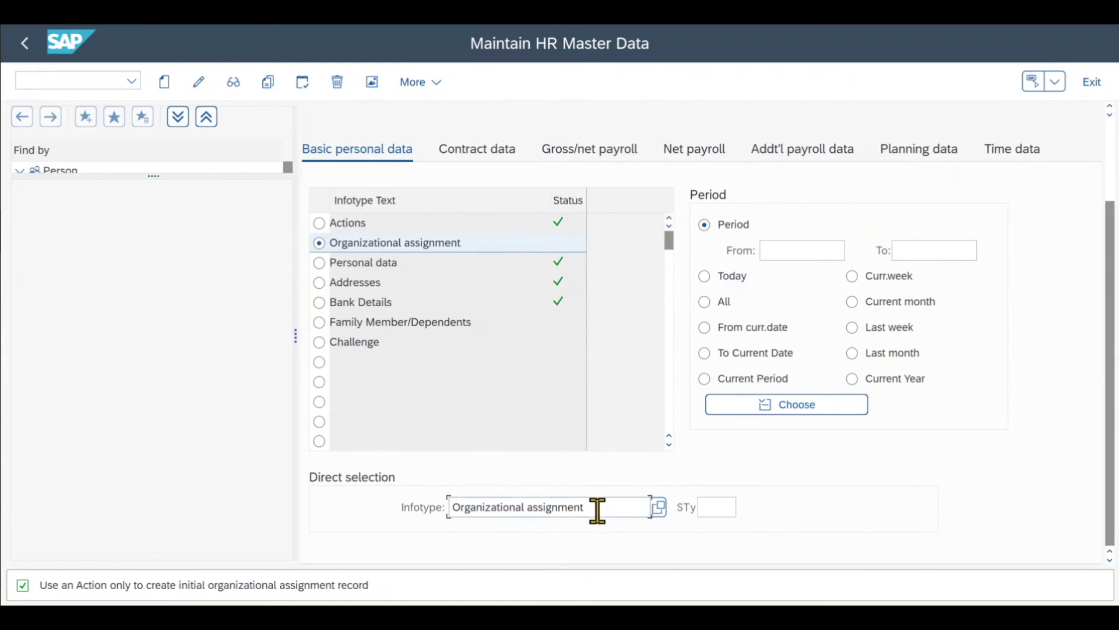
click(658, 507)
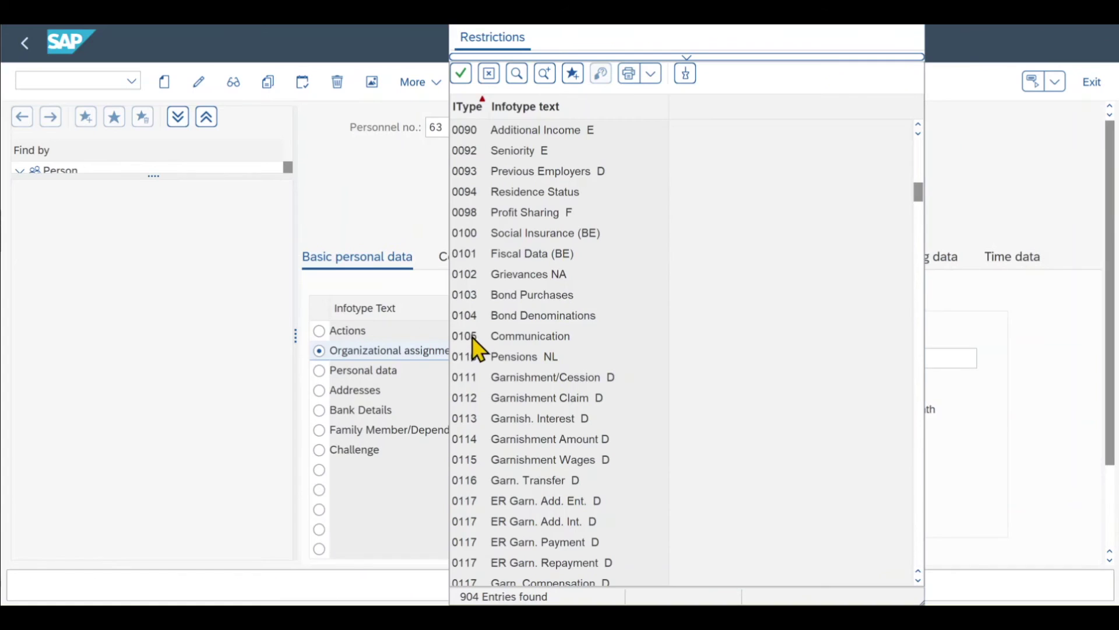
double_click(471, 339)
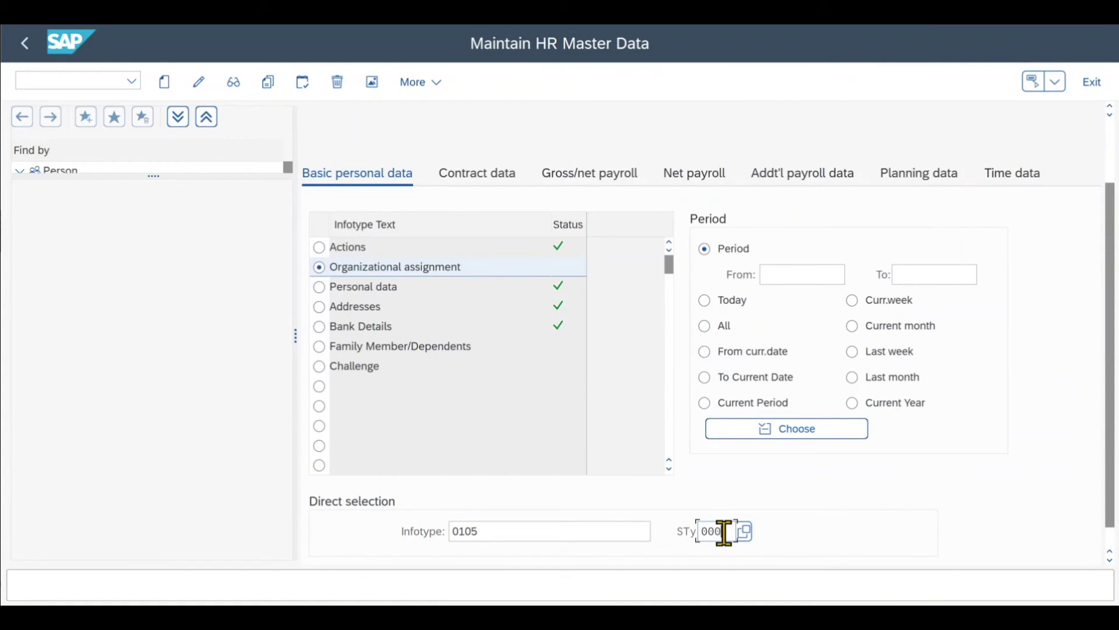
text(1)
key(Return)
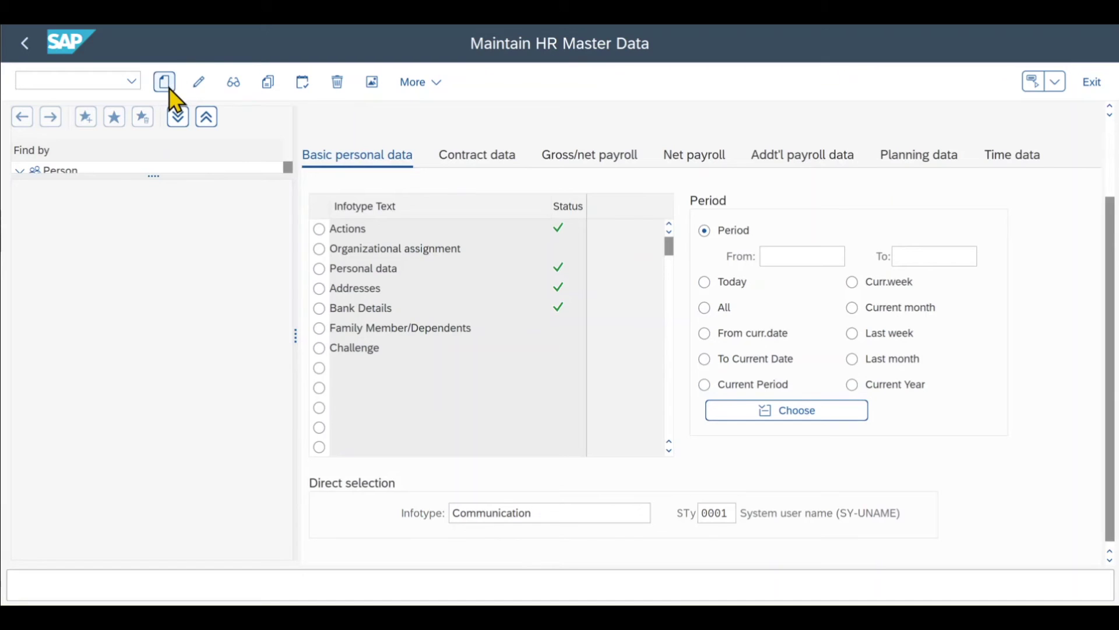
Create and save the system user record from 01.04.2023 with the System ID.
click(169, 88)
click(426, 154)
text(01.0)
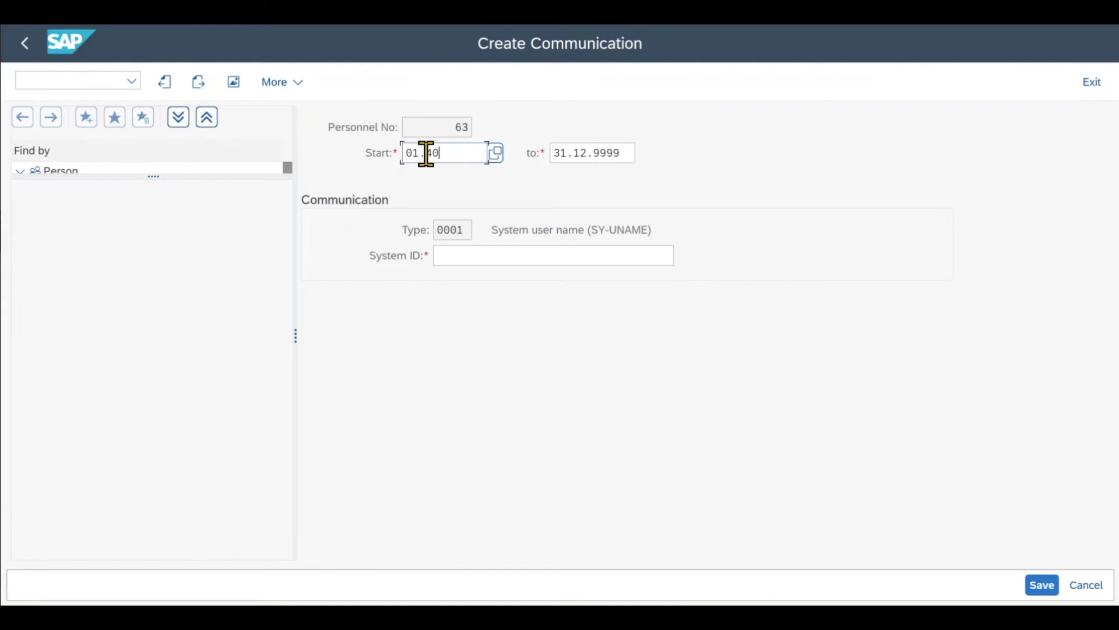
text(4.2023)
click(451, 255)
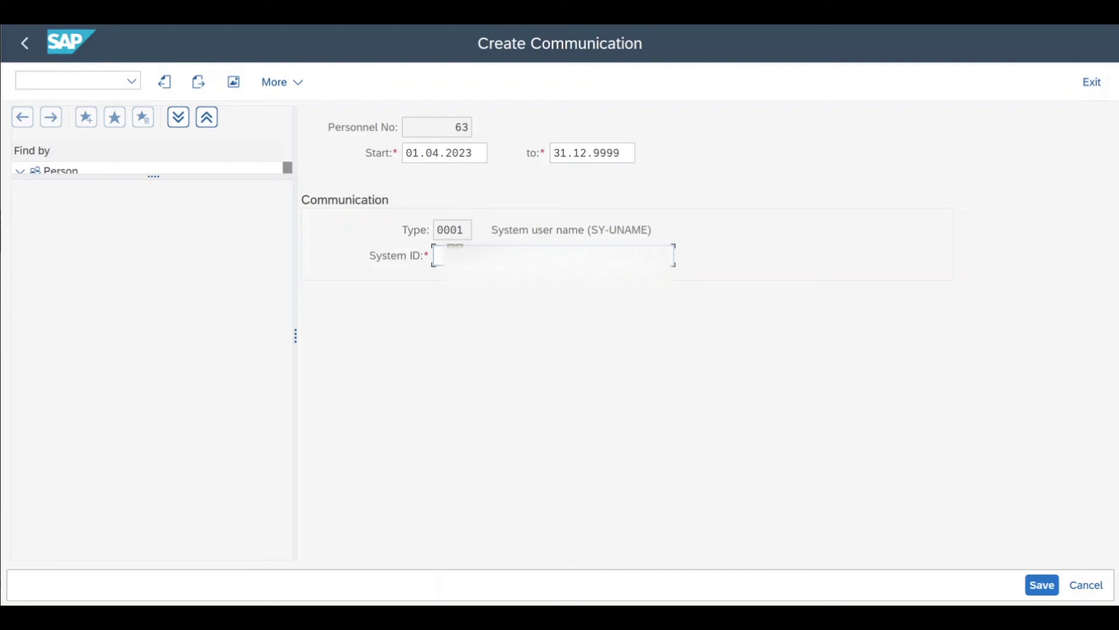
key(Return)
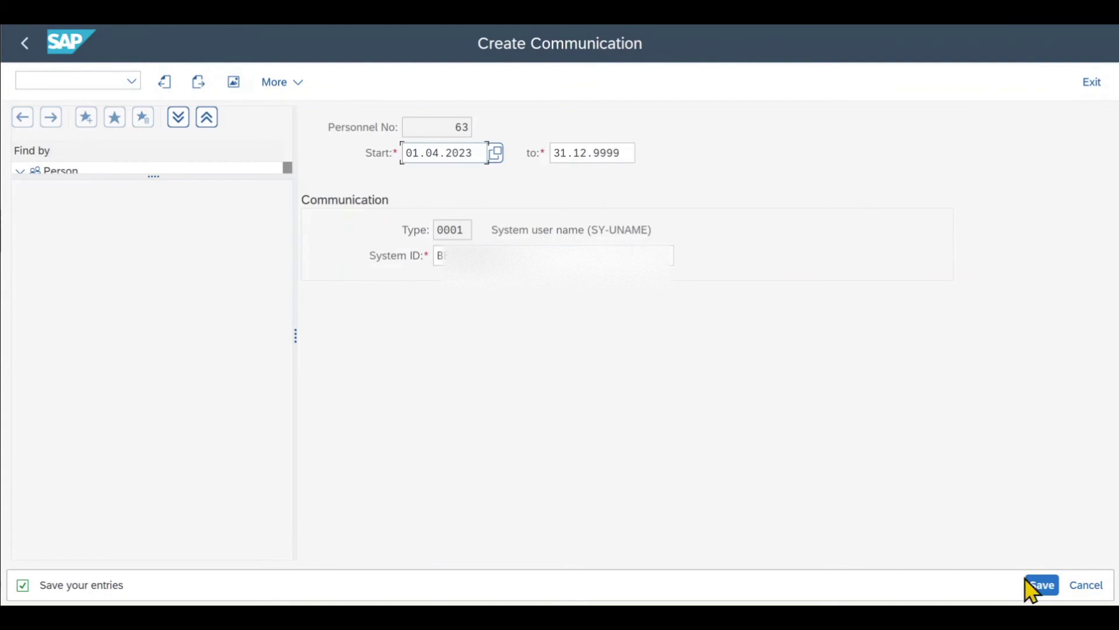
click(1038, 584)
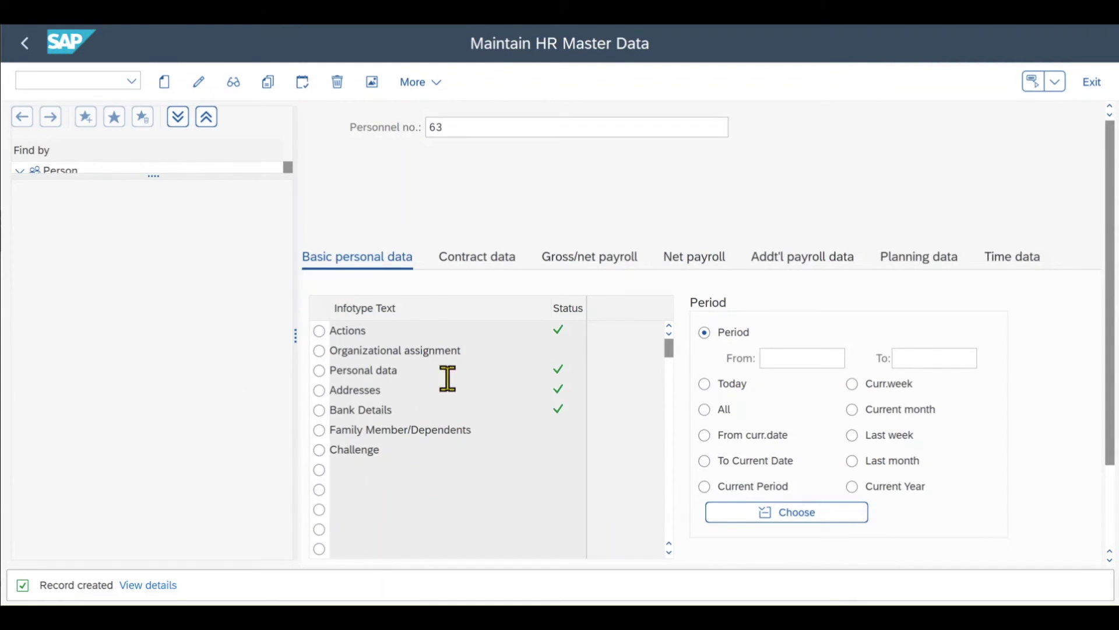
click(84, 82)
text(/nsa38)
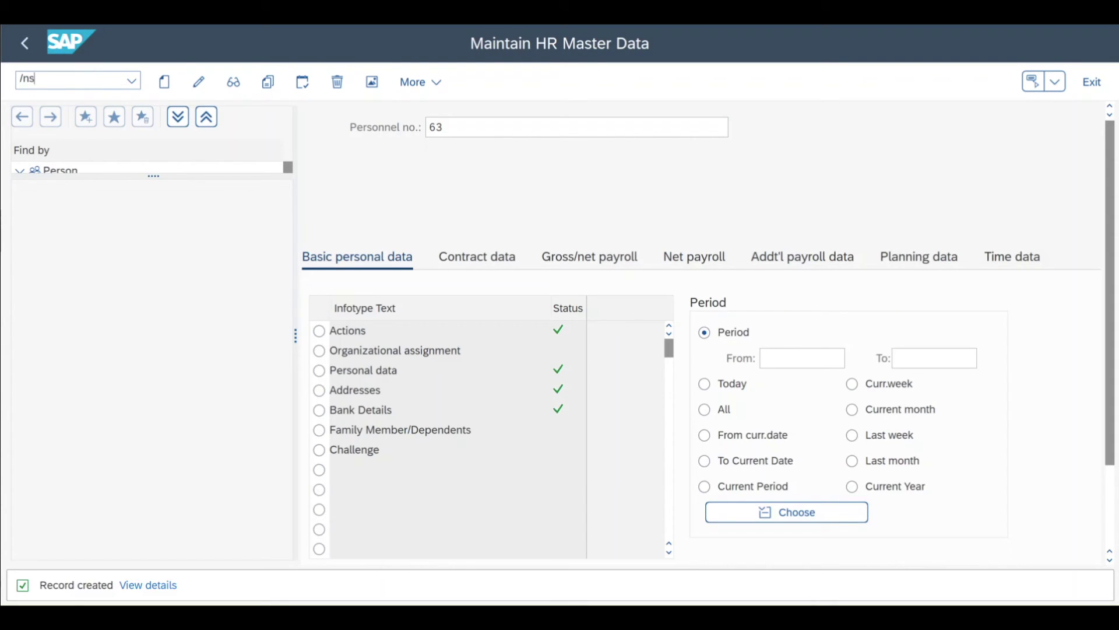
Run program /SHCM/RH_SYNC_BUPA_EMPL_SINGLE in SA38 to reach its selection screen.
key(Return)
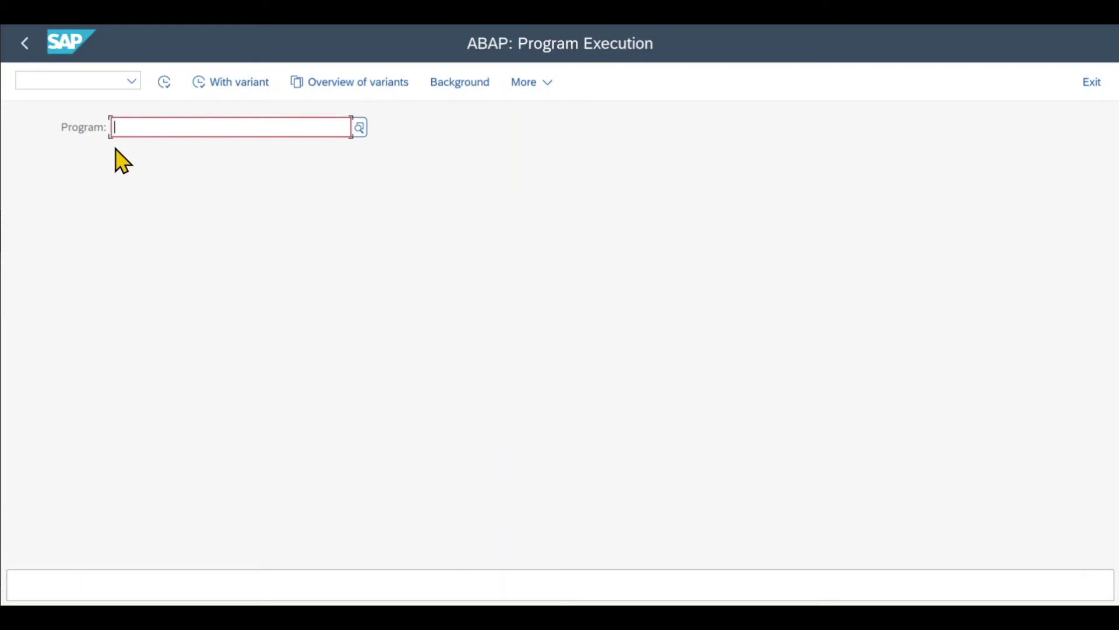
text(/SHCM/RH_SYNC_BUPA_EMPL_SINGLE)
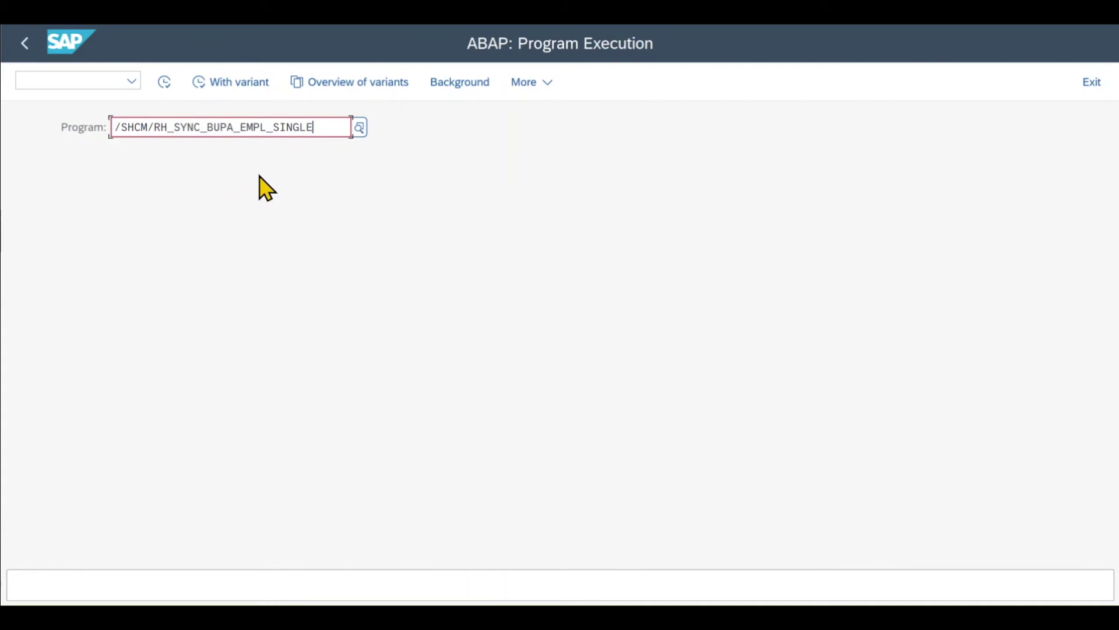
click(164, 82)
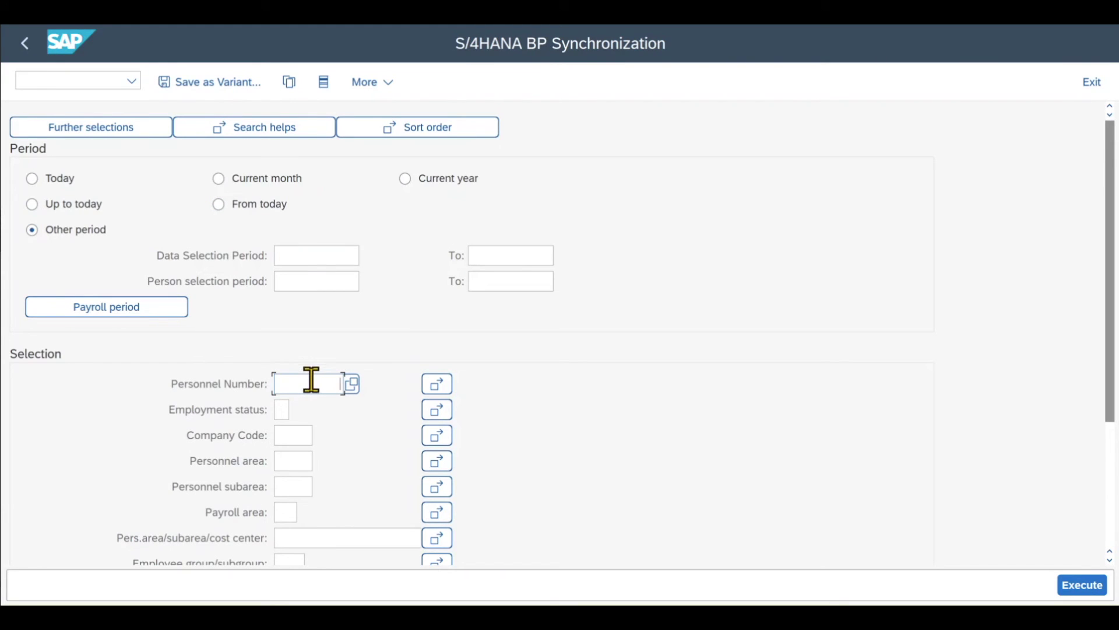
Copy personnel number 63 from PA30 into Personnel Number and execute the BP sync.
click(77, 82)
text(/opa30)
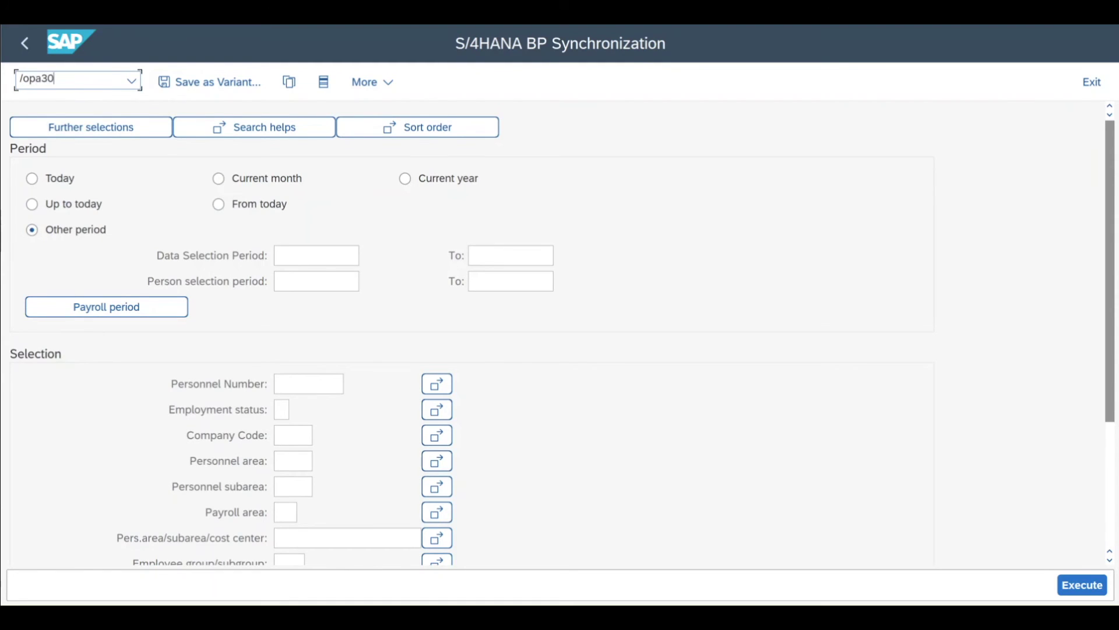
key(Return)
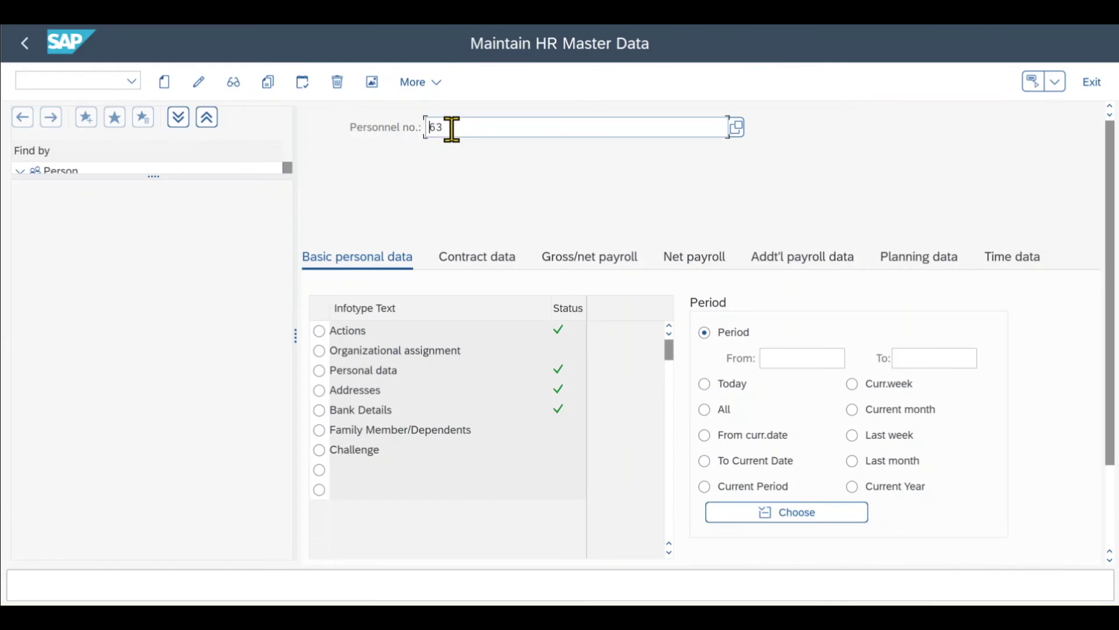
drag(458, 125, 417, 125)
key(ctrl+c)
key(alt+Tab)
click(327, 385)
key(ctrl+v)
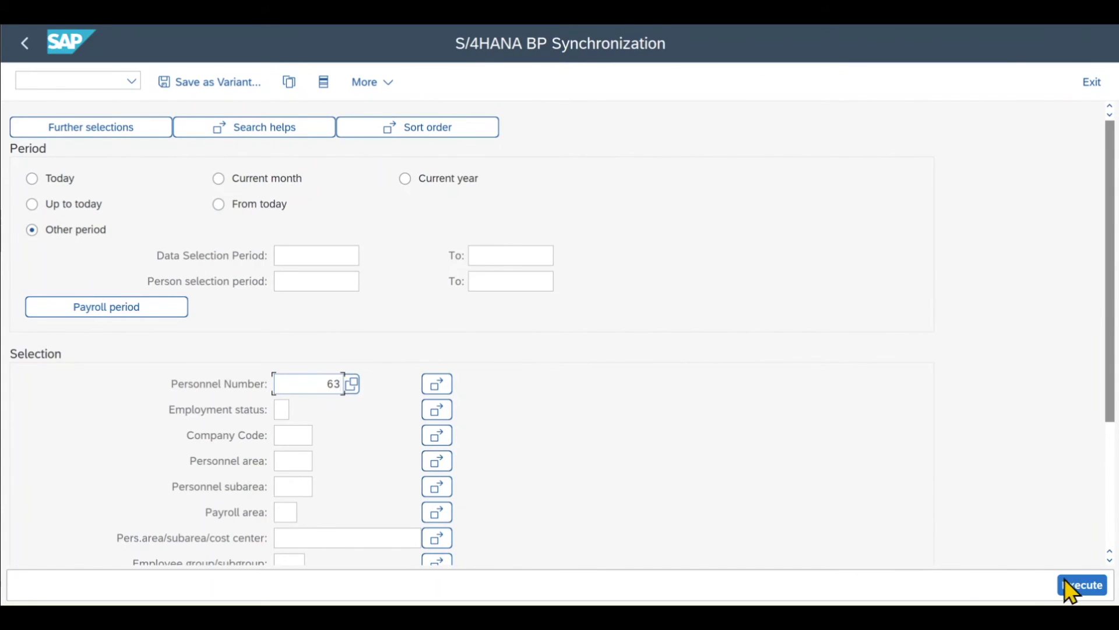
click(1078, 584)
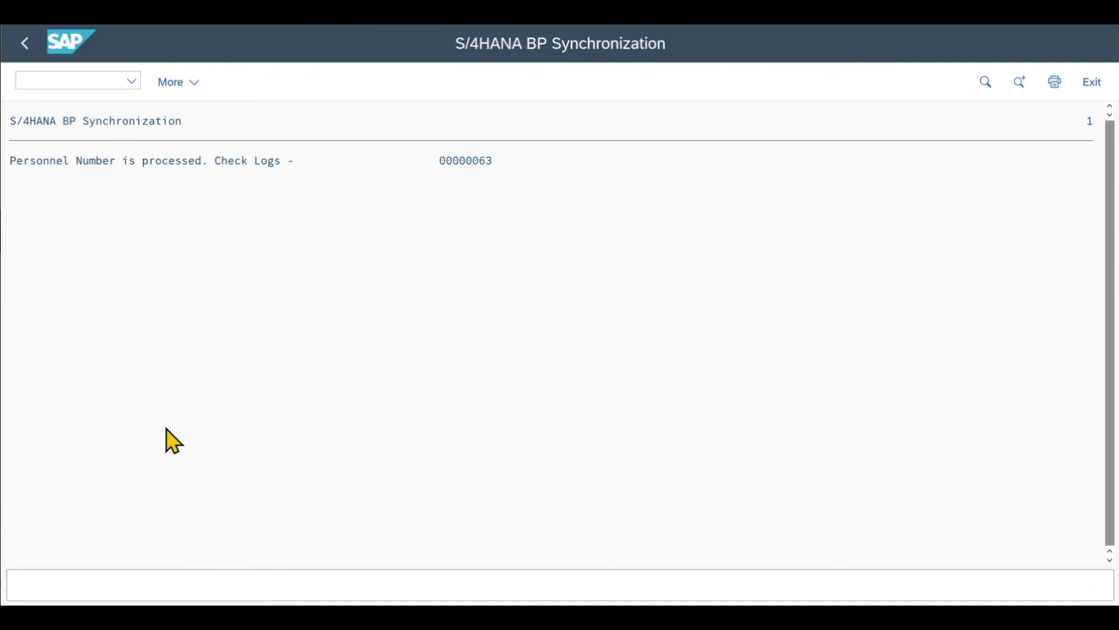
Open the application log analysis (SLG1) to check the BP sync run.
click(43, 83)
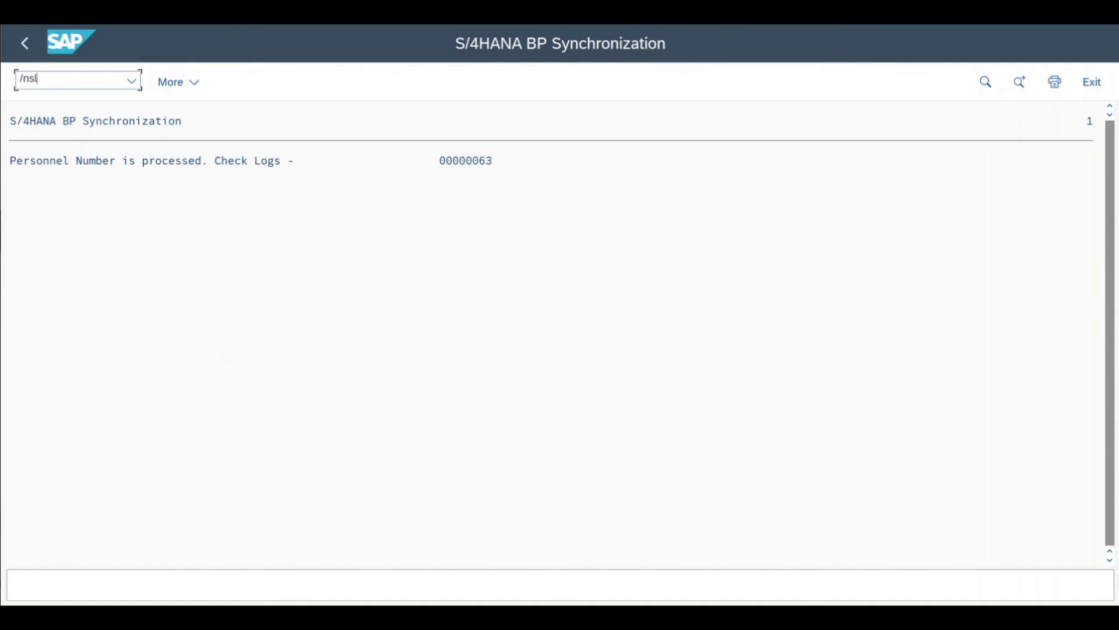
text(/nslg)
key(Return)
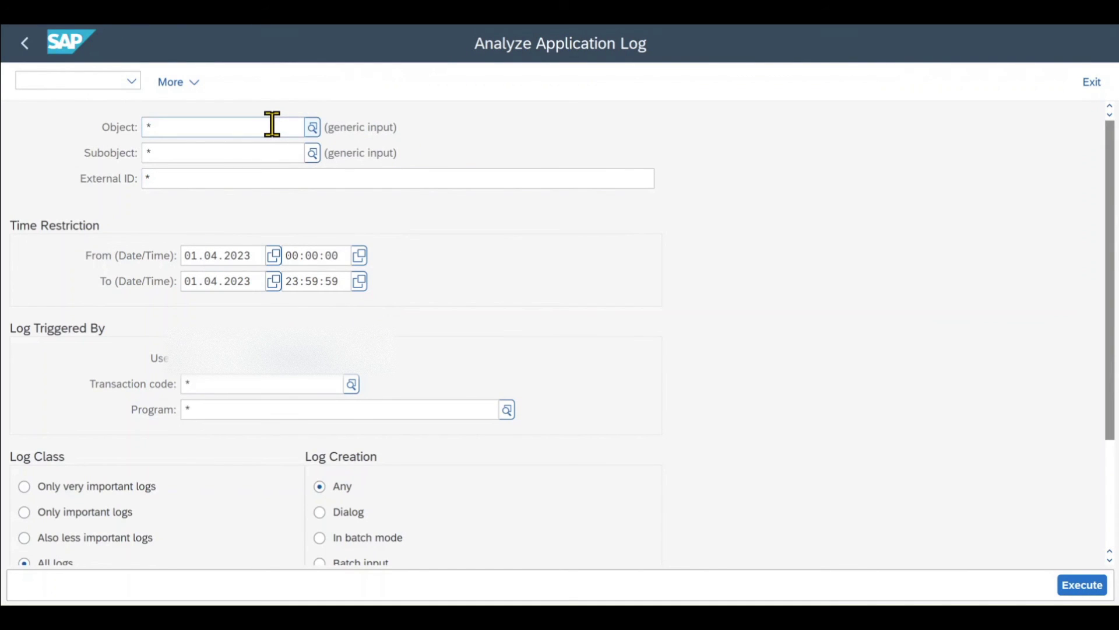
Display the employee's system user in user maintenance (SU01).
click(93, 77)
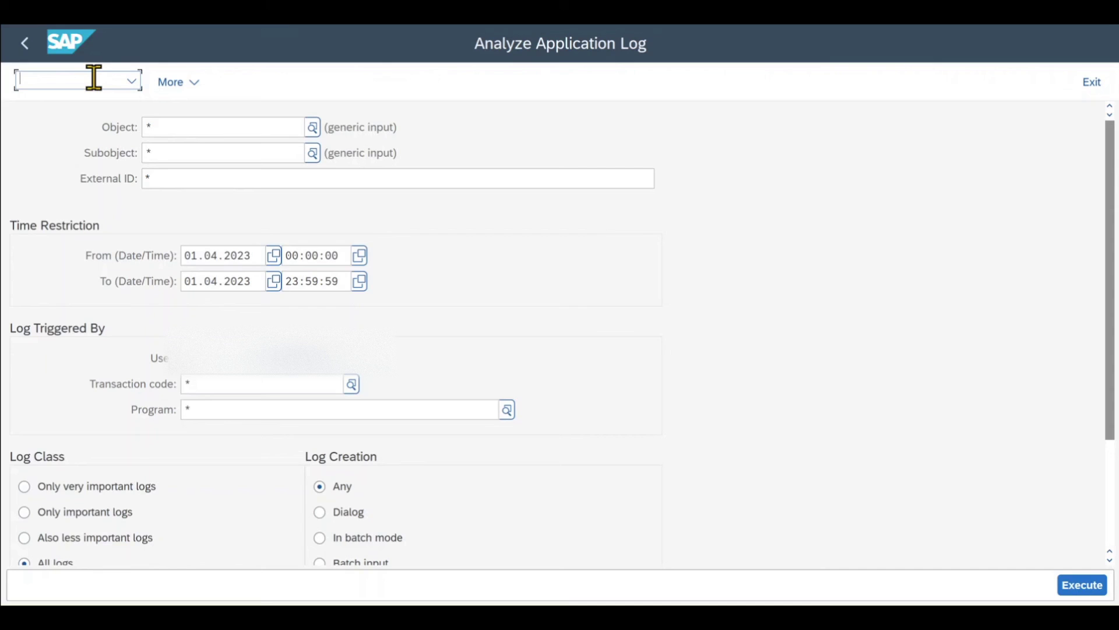
text(/nsu01)
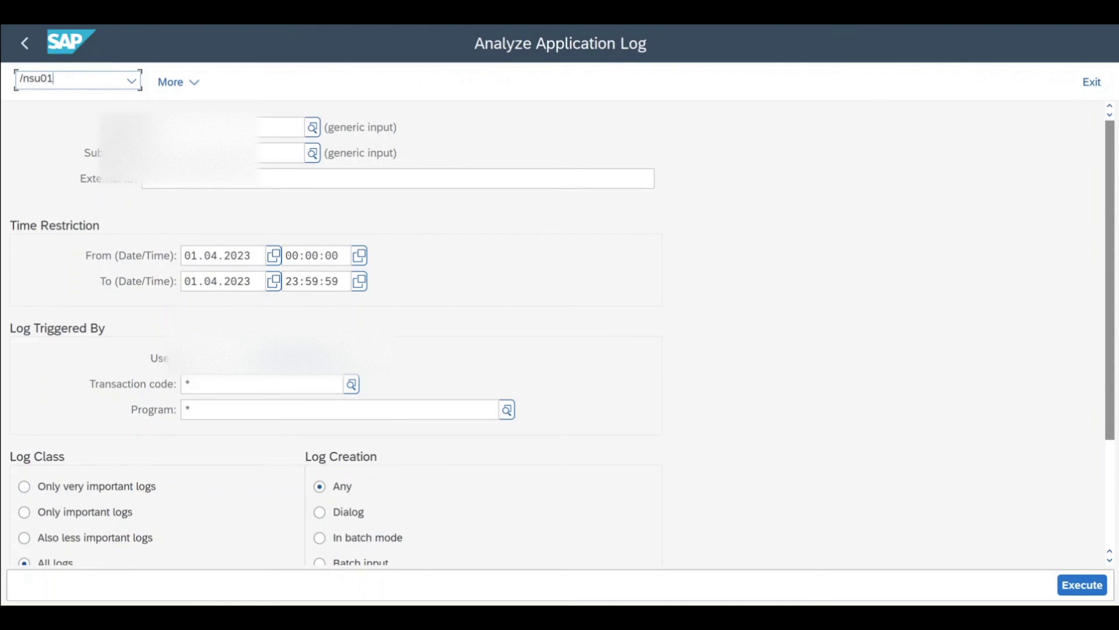
key(Return)
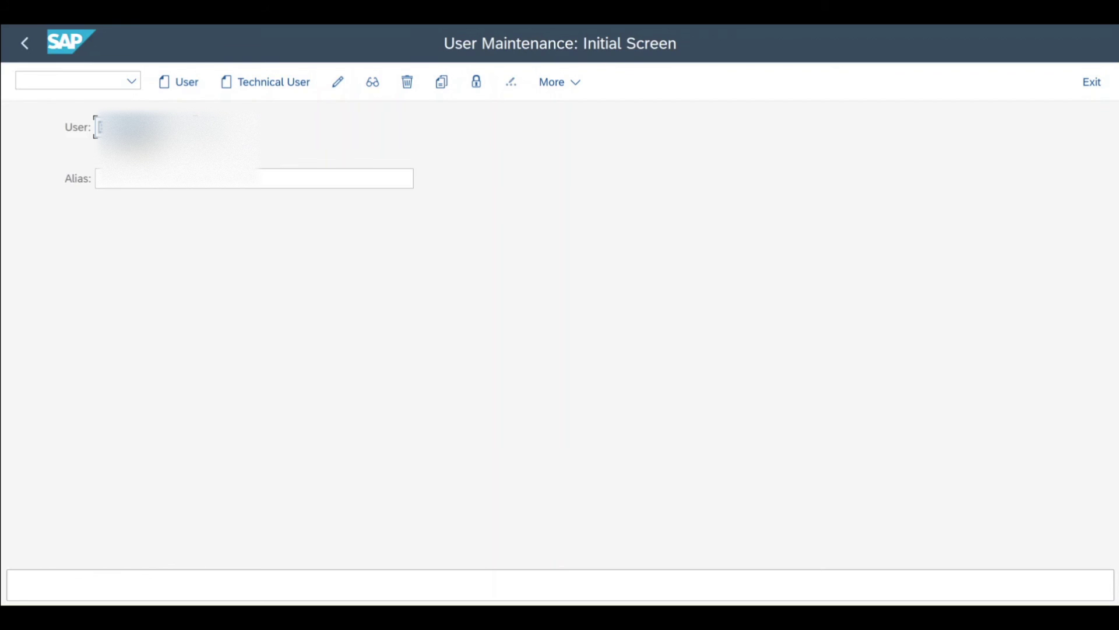
click(374, 84)
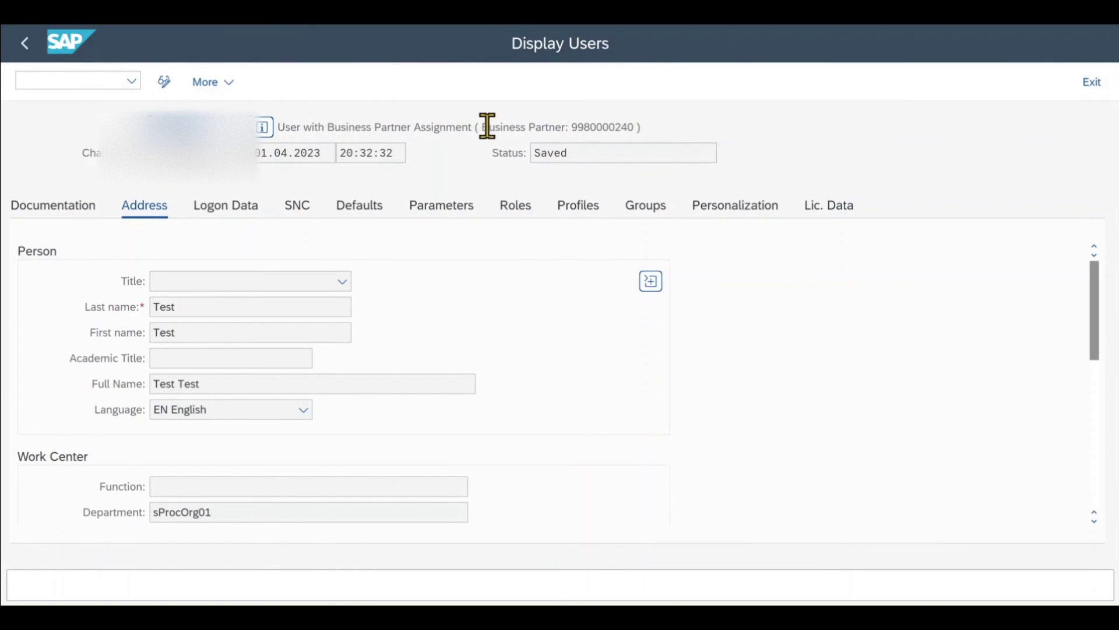
drag(572, 126, 629, 130)
click(619, 125)
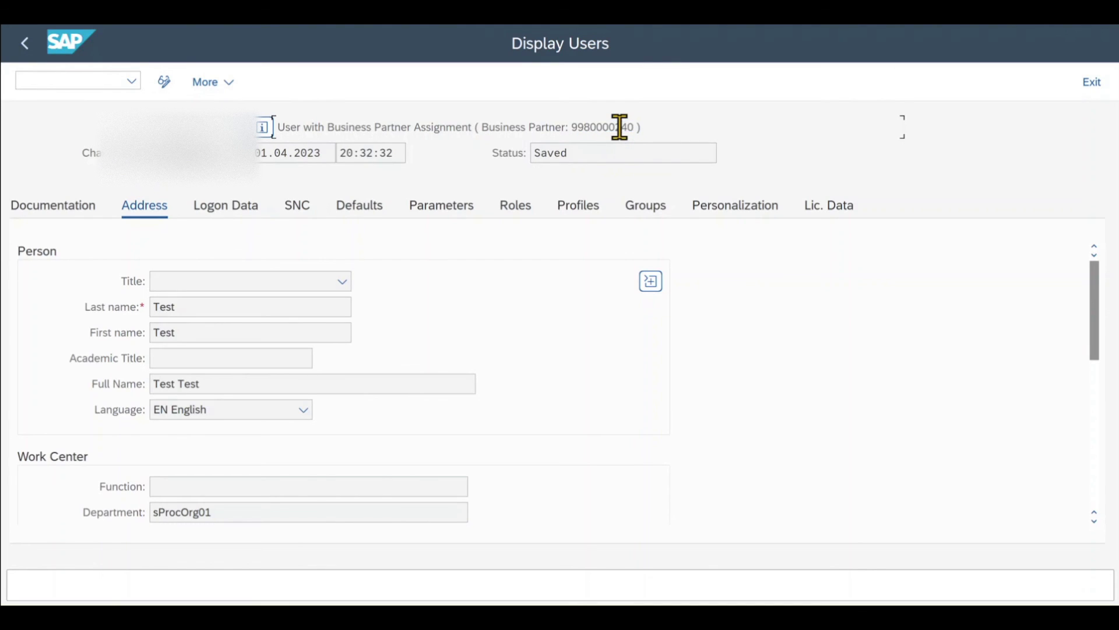
drag(634, 127, 595, 126)
click(75, 75)
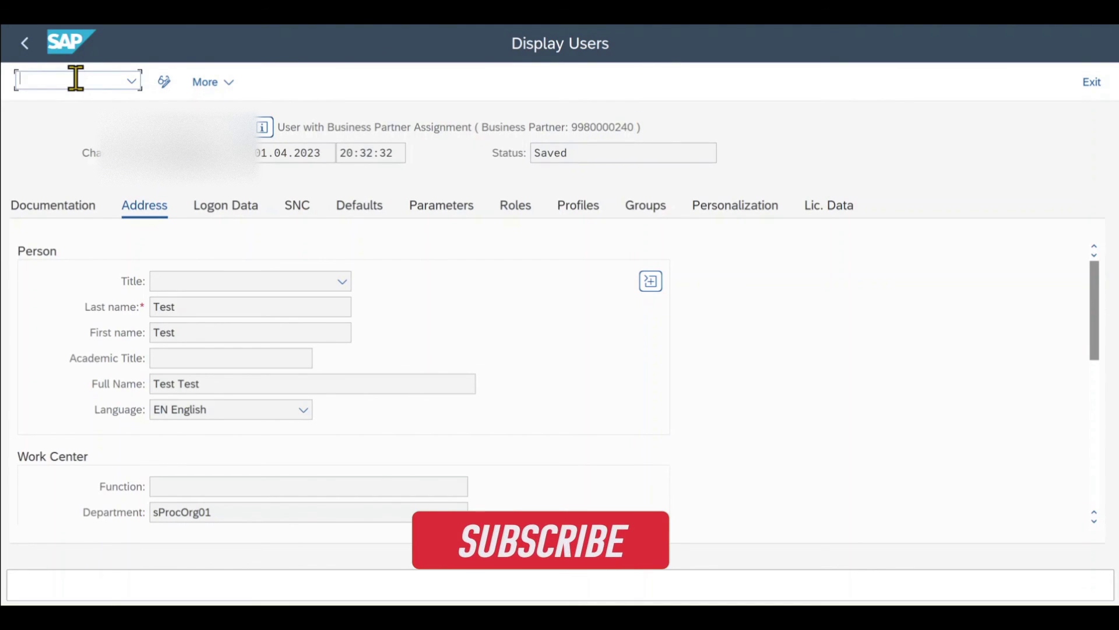
Open business partner maintenance with /nbp and restrict the search to Persons.
text(/nbp)
key(Return)
click(195, 210)
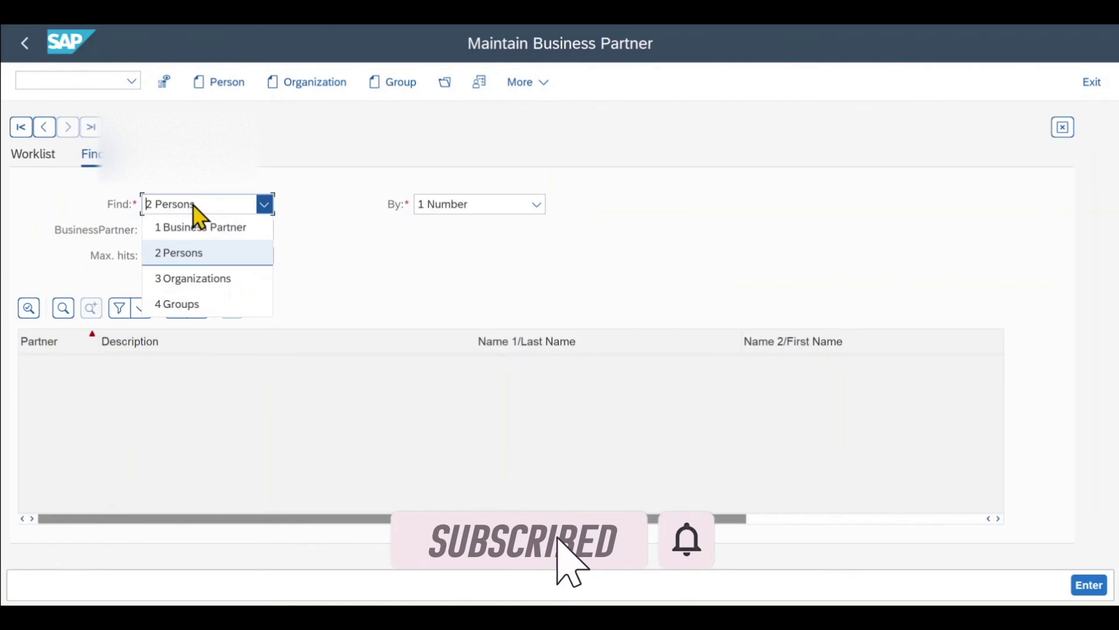
click(162, 250)
click(183, 228)
key(ctrl+v)
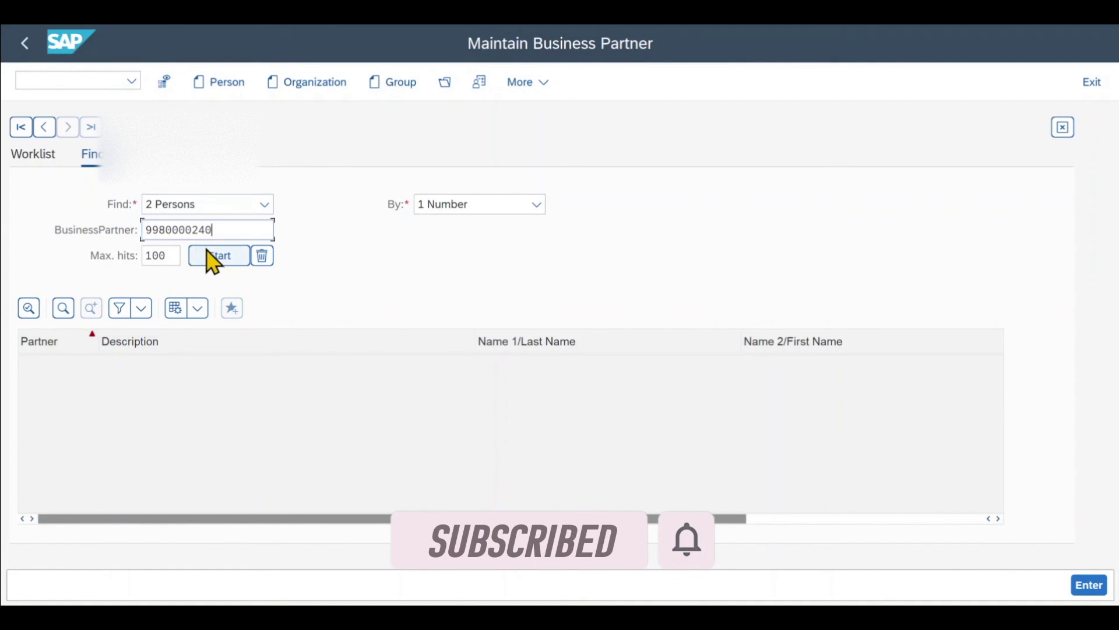
click(216, 255)
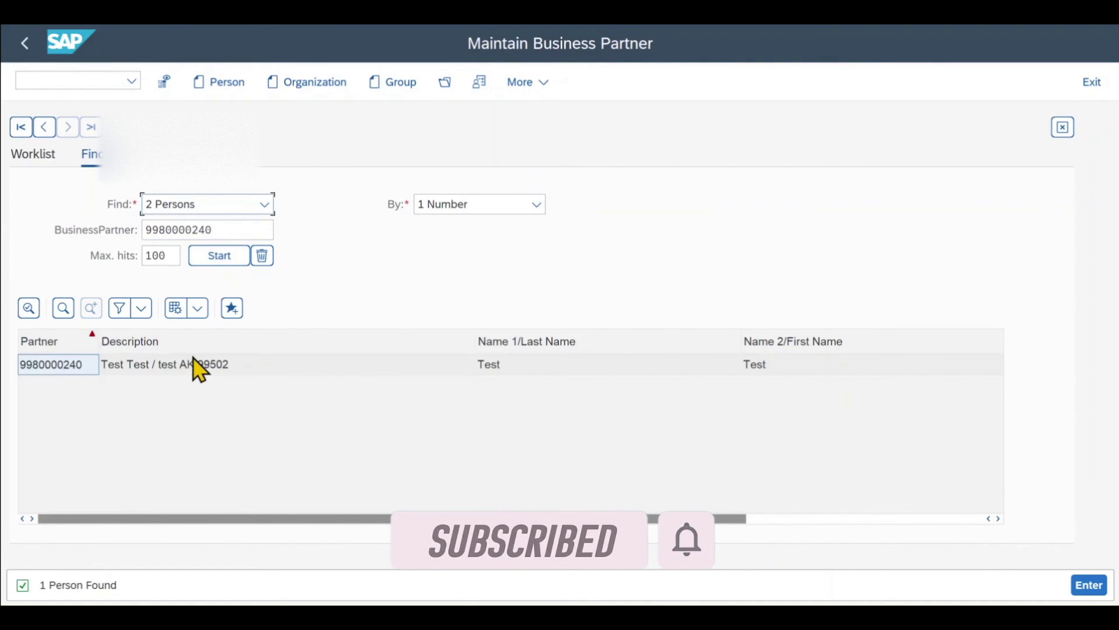
double_click(147, 370)
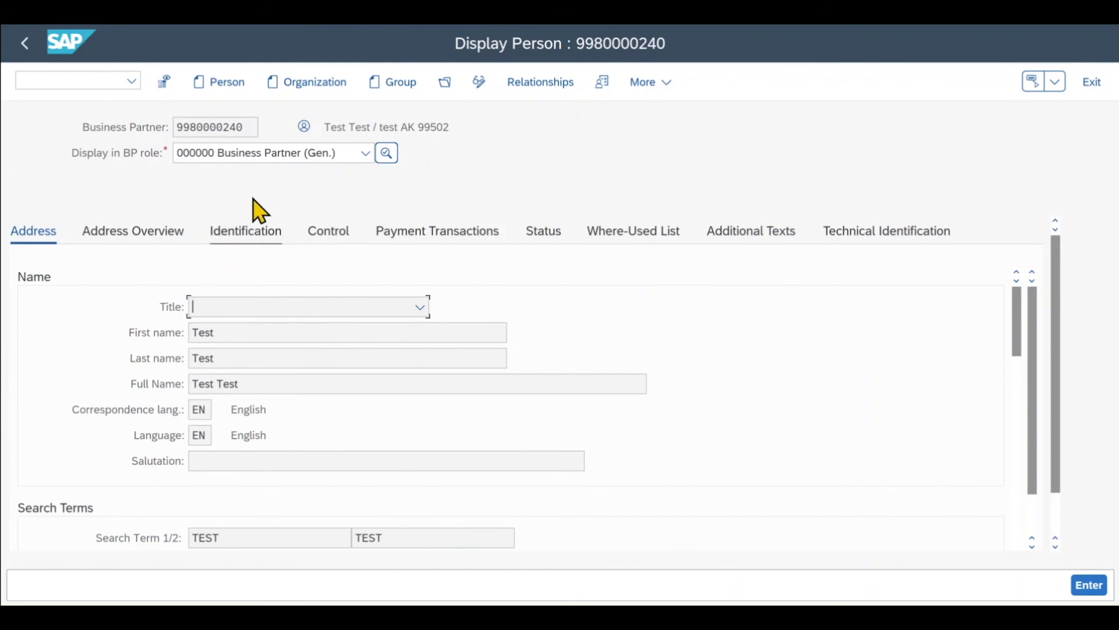
click(265, 155)
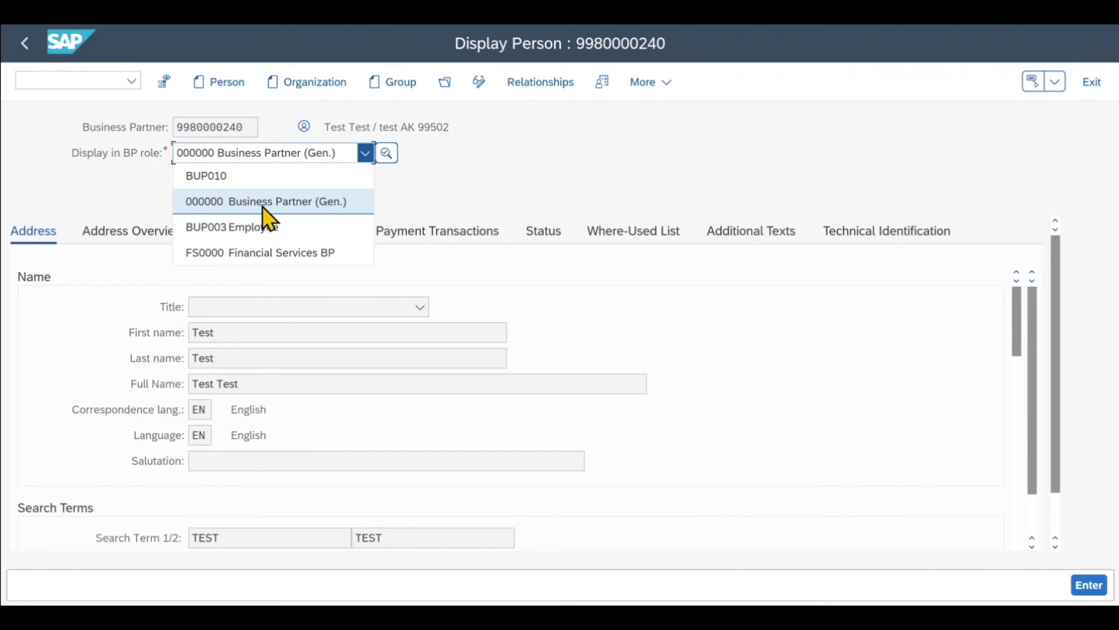